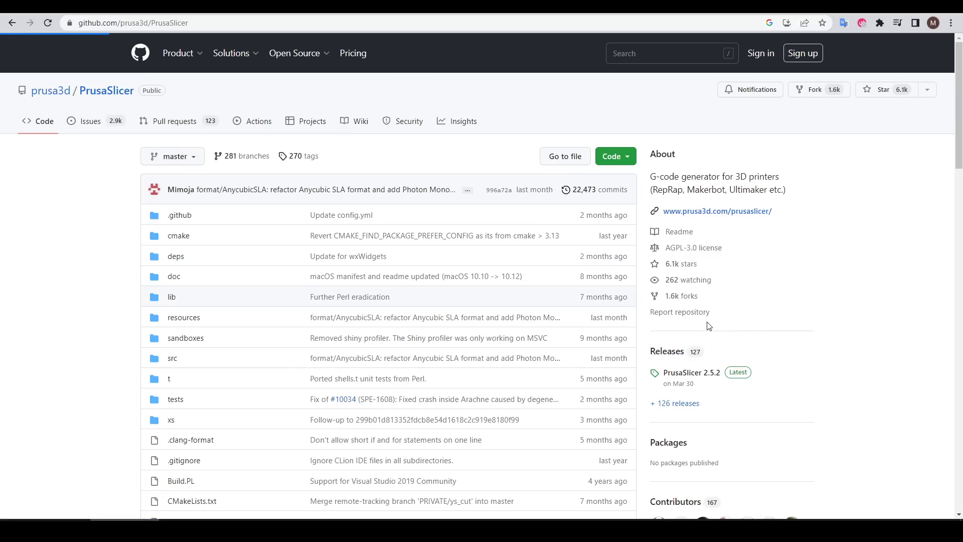
Step: Open the PrusaSlicer releases list and point out the PrusaSlicer 2.6.0-alpha6 pre-release
{"action": "left_click", "coordinate": [712, 327]}
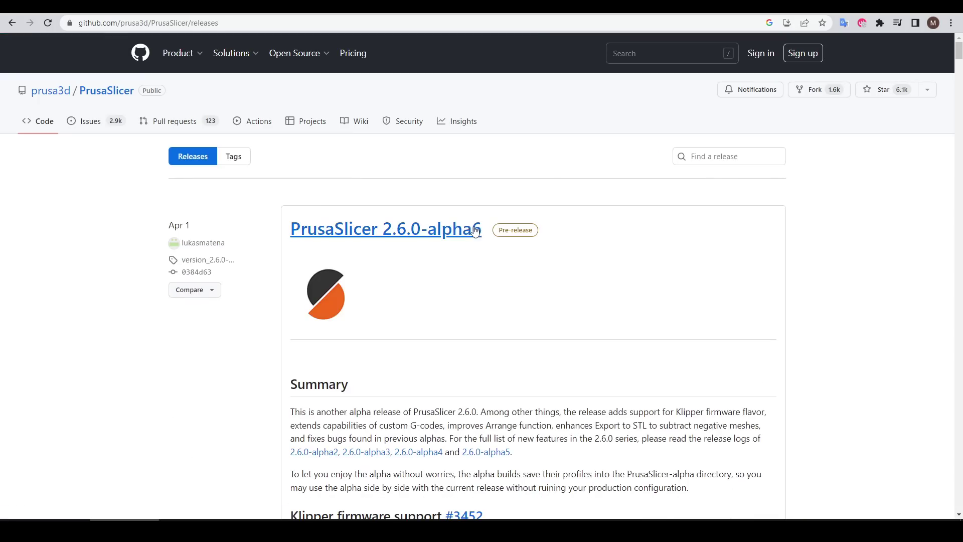
{"action": "left_click_drag", "start_coordinate": [468, 226], "coordinate": [477, 225]}
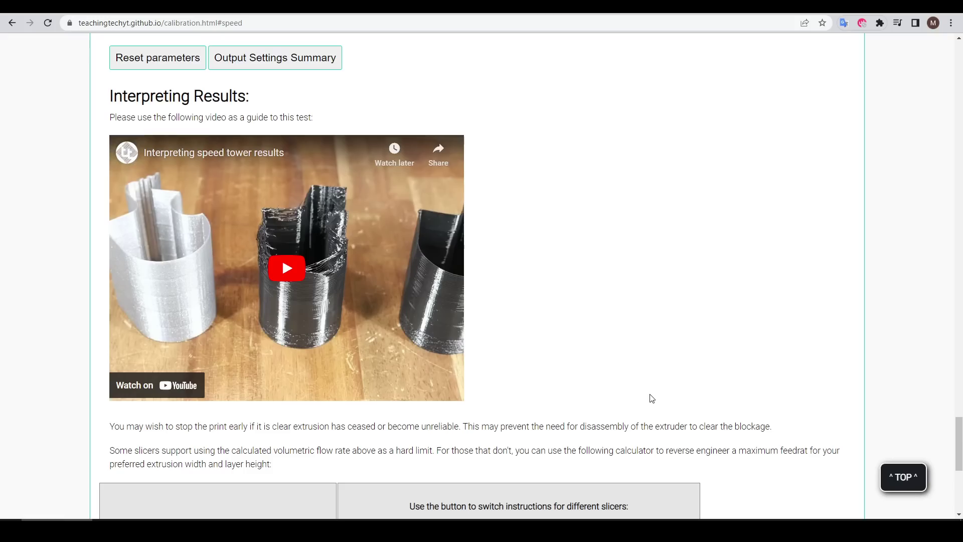
Step: Read through the speed tower results section of the calibration guide and CNC Kitchen's hotend flow rate benchmarking article
{"action": "scroll", "coordinate": [651, 398], "scroll_direction": "down", "scroll_amount": 7}
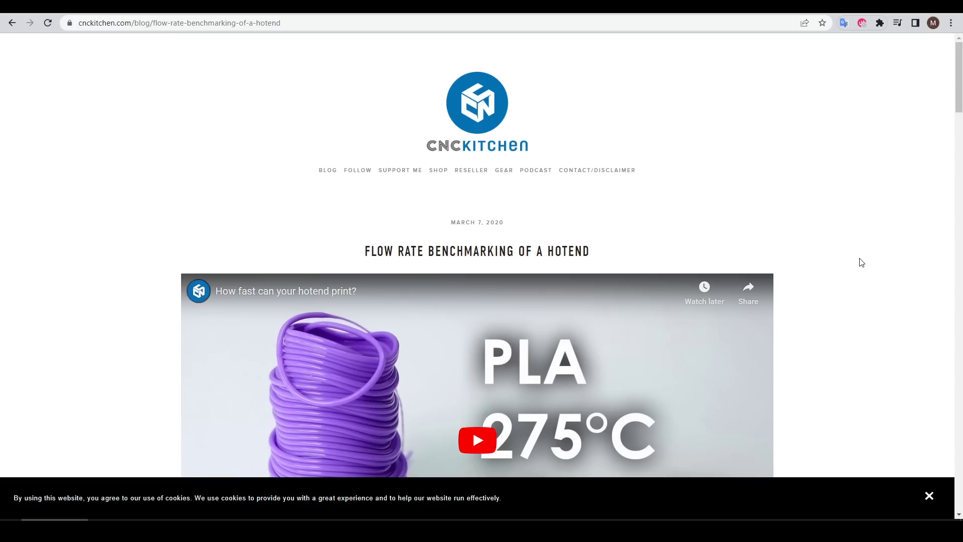
{"action": "scroll", "coordinate": [859, 258], "scroll_direction": "down", "scroll_amount": 4}
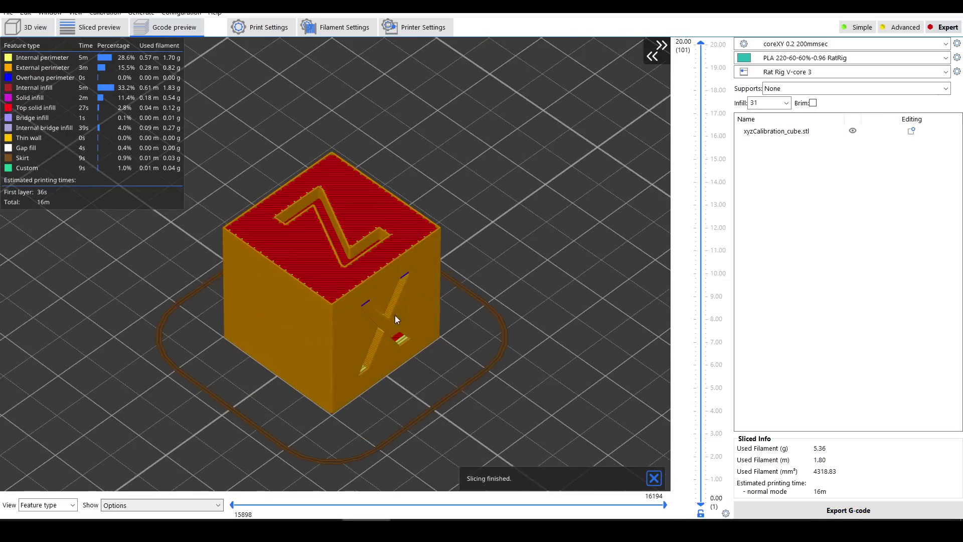
Step: Colour the sliced calibration cube preview by volumetric flow rate and lower the visible layers to 16.20 mm
{"action": "left_click_drag", "start_coordinate": [701, 44], "coordinate": [686, 205]}
{"action": "left_click", "coordinate": [72, 505]}
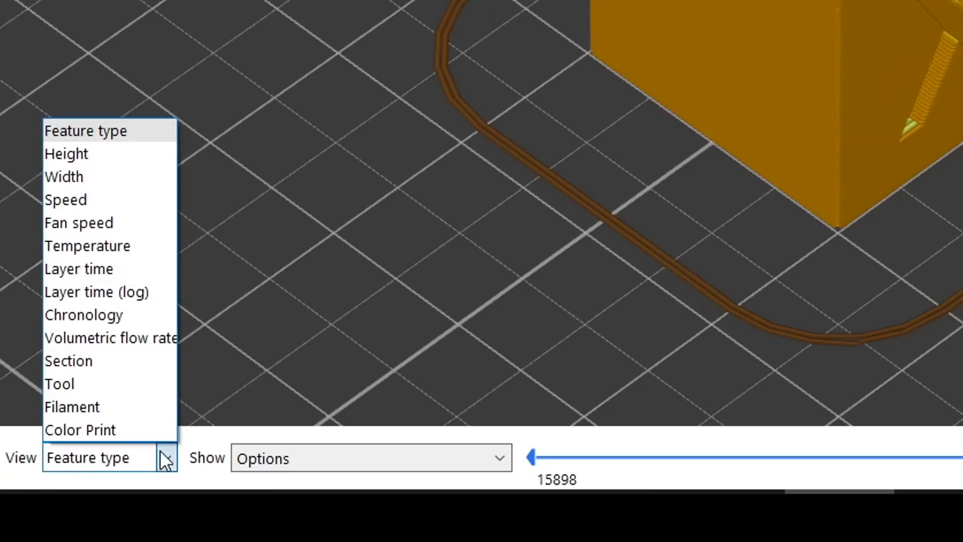
{"action": "left_click", "coordinate": [154, 337]}
{"action": "left_click_drag", "start_coordinate": [700, 205], "coordinate": [701, 133]}
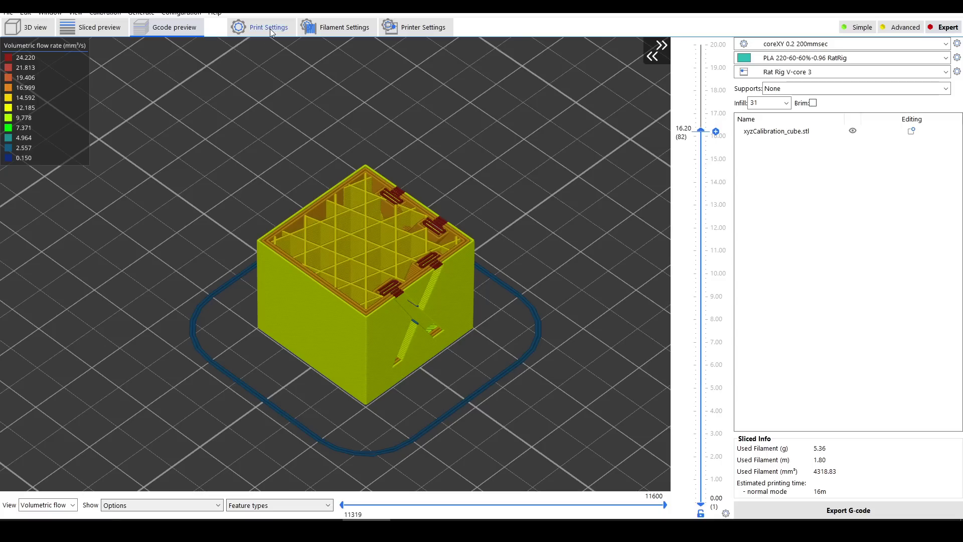
Step: Set the auto speed's volumetric speed to 20 mm³/s in the print settings and re-slice the cube
{"action": "left_click", "coordinate": [537, 55]}
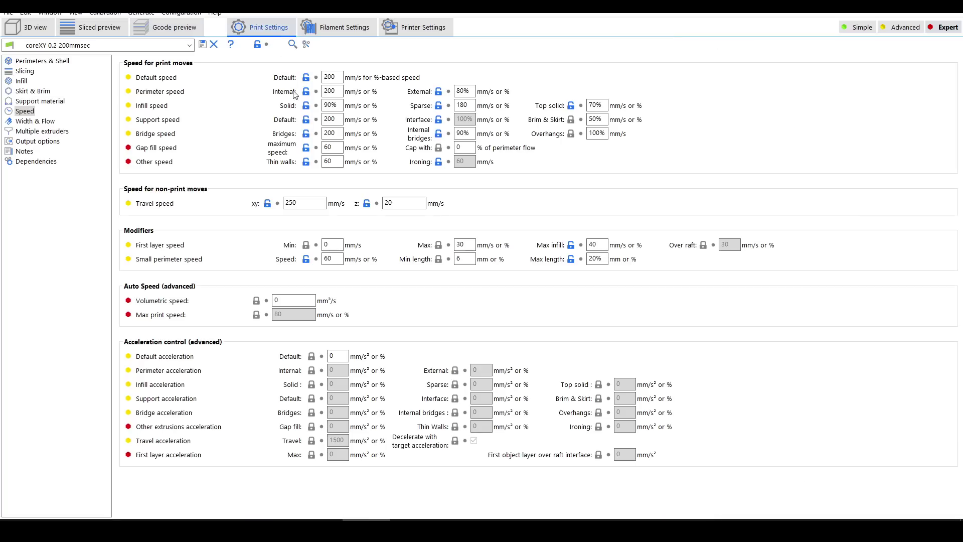
{"action": "double_click", "coordinate": [294, 300]}
{"action": "type", "text": "20"}
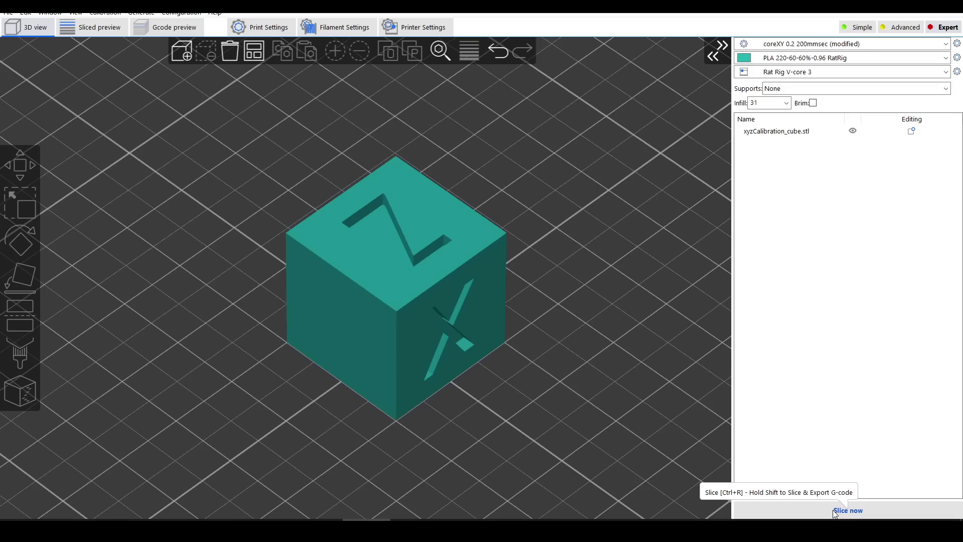
{"action": "left_click", "coordinate": [835, 511]}
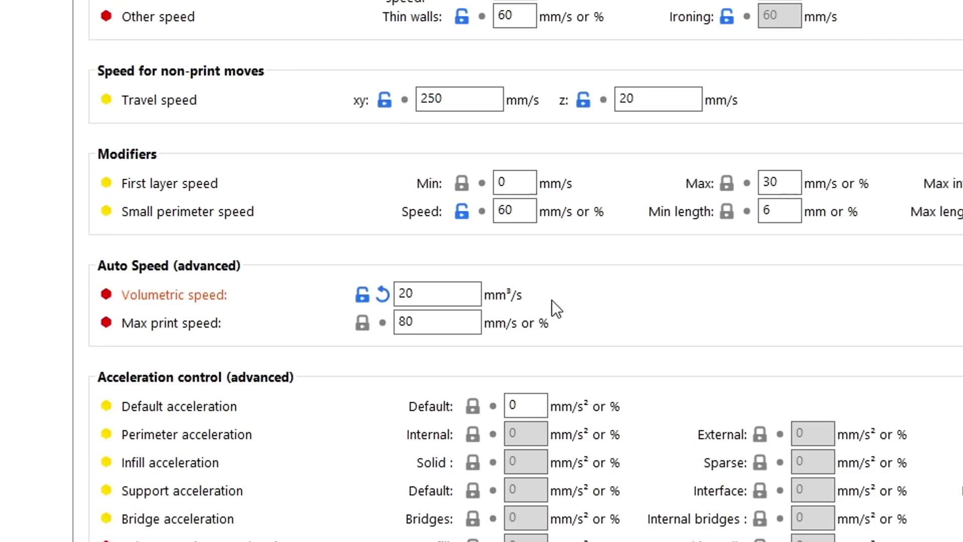
Step: Set the auto speed's volumetric speed to 5 mm³/s and re-slice the cube
{"action": "double_click", "coordinate": [472, 295]}
{"action": "type", "text": "5"}
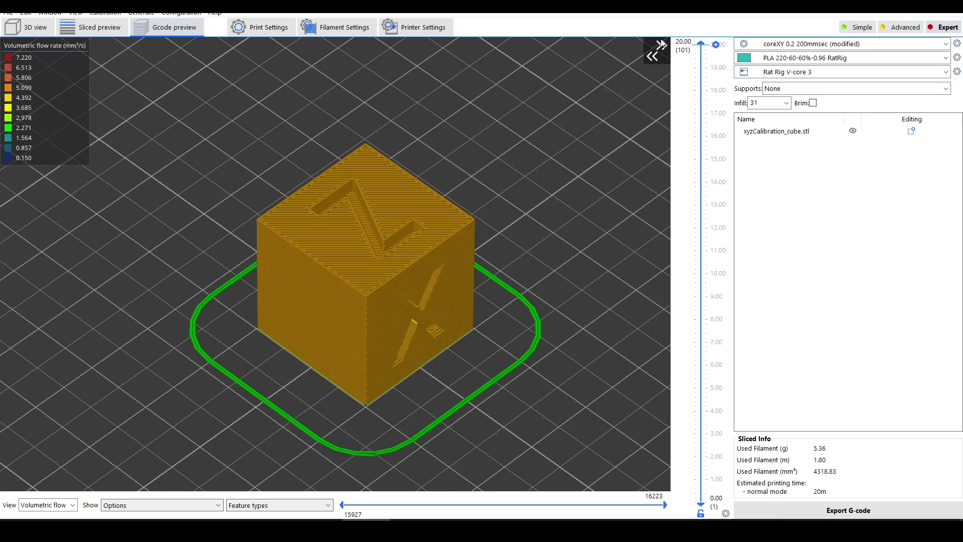
Step: Step down layer by layer from the cube's top to examine the volumetric flow rate inside it
{"action": "key", "text": "Down"}
{"action": "key", "text": "Down"}
{"action": "key", "text": "Down"}
{"action": "key", "text": "Down"}
{"action": "key", "text": "Down"}
{"action": "key", "text": "Down"}
{"action": "key", "text": "Down"}
{"action": "key", "text": "Down"}
{"action": "key", "text": "Down"}
{"action": "key", "text": "Down"}
{"action": "key", "text": "Down"}
{"action": "key", "text": "Down"}
{"action": "key", "text": "Down"}
{"action": "key", "text": "Down"}
{"action": "key", "text": "Down"}
{"action": "key", "text": "Down"}
{"action": "key", "text": "Down"}
{"action": "key", "text": "Down"}
{"action": "key", "text": "Down"}
{"action": "key", "text": "Down"}
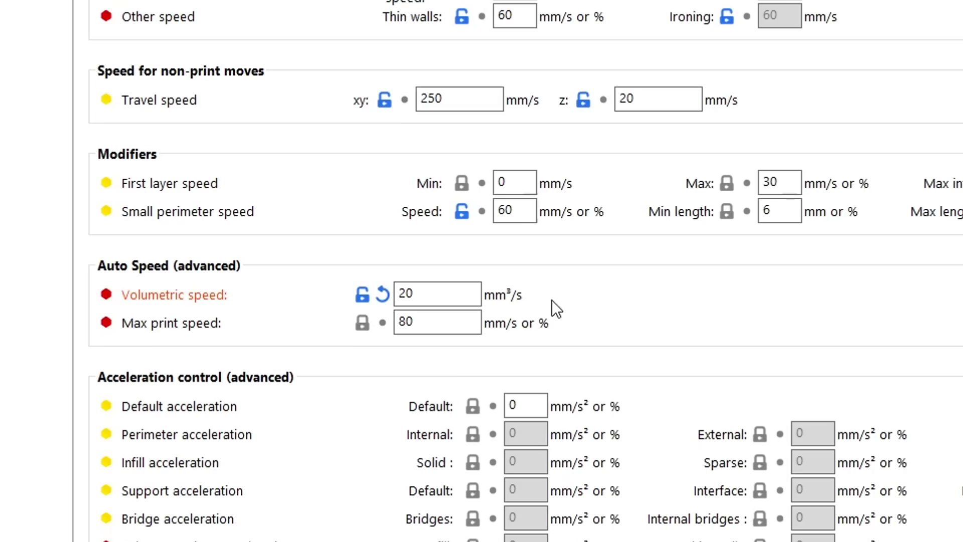
{"action": "double_click", "coordinate": [472, 296]}
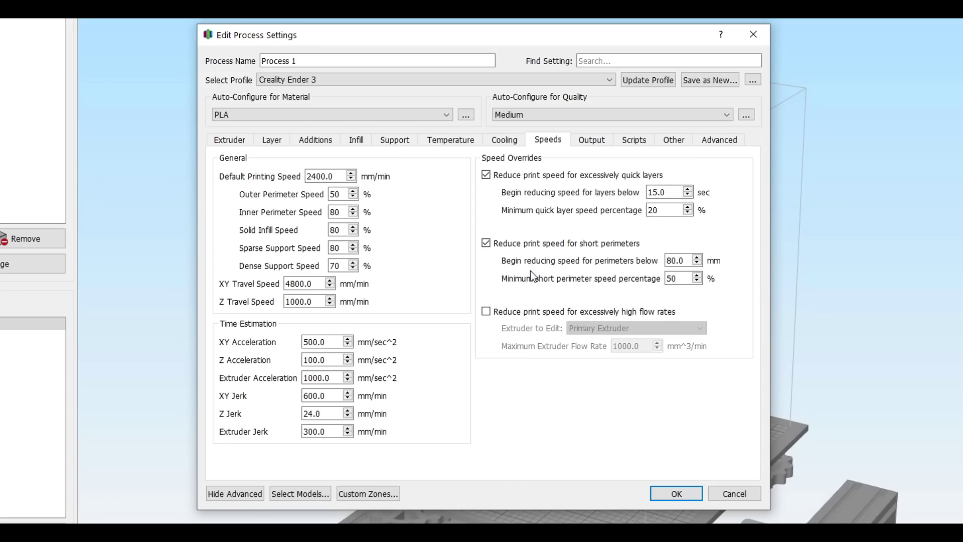
Step: Switch to Simplify3D's speed settings and enable reducing print speed for excessively high flow rates
{"action": "left_click", "coordinate": [485, 312]}
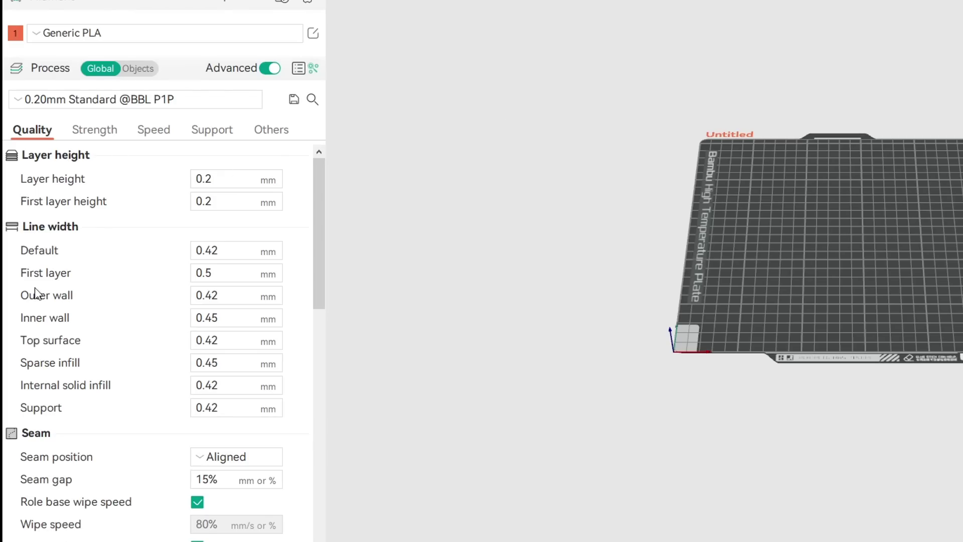
Step: Switch to OrcaSlicer and look through the Generic PLA filament settings
{"action": "left_click", "coordinate": [313, 35]}
{"action": "scroll", "coordinate": [713, 384], "scroll_direction": "down", "scroll_amount": 5}
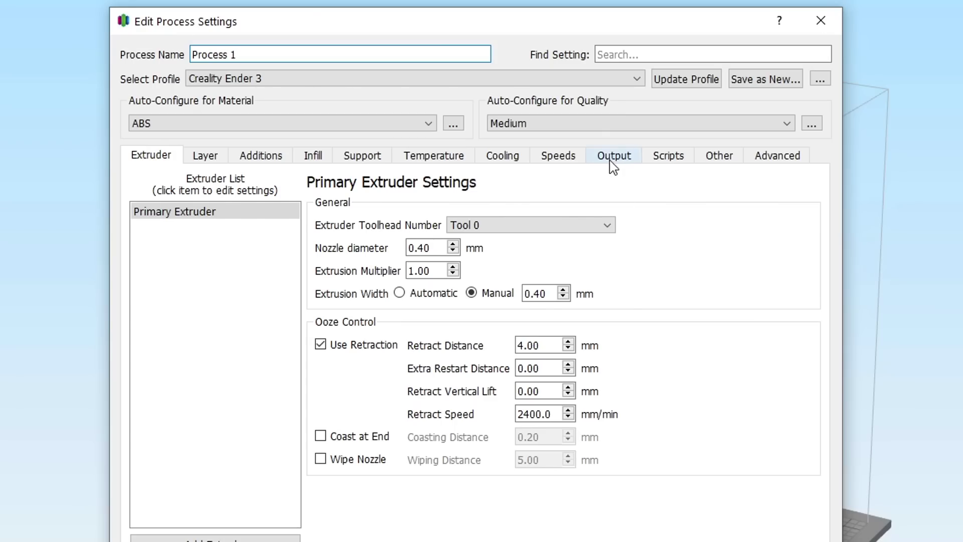
Step: In Simplify3D's output settings, try a global Z-axis offset of 0 mm and return it to 0.10 mm
{"action": "left_click", "coordinate": [611, 161]}
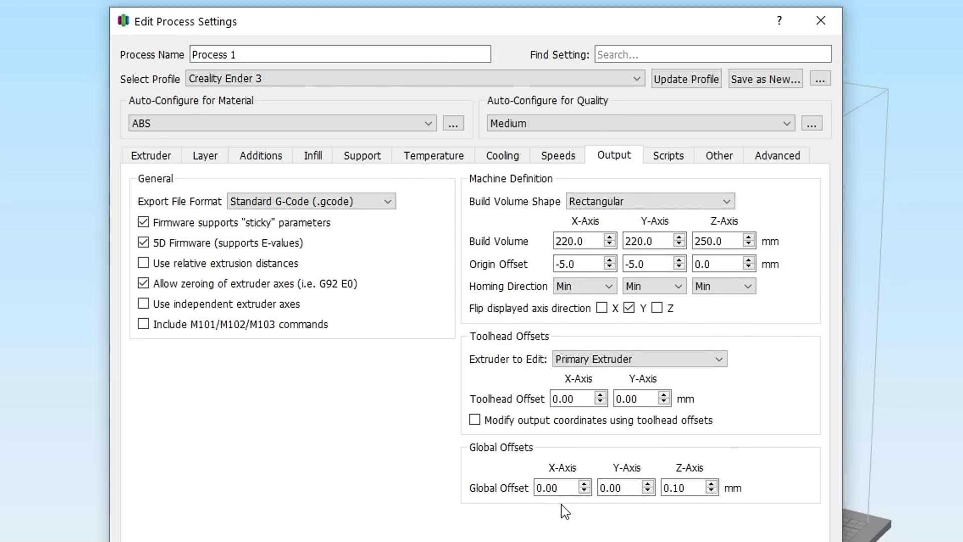
{"action": "left_click", "coordinate": [712, 492]}
{"action": "left_click", "coordinate": [711, 491]}
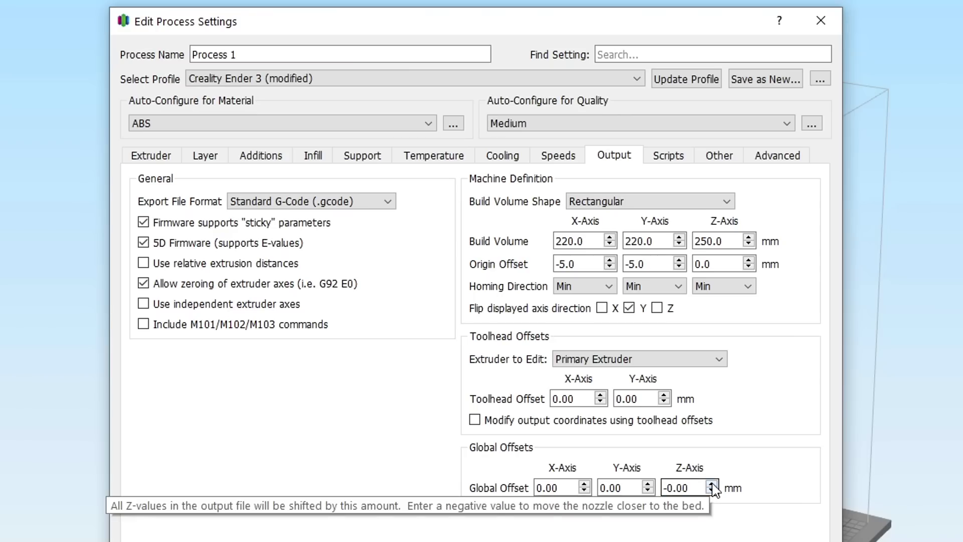
{"action": "left_click", "coordinate": [712, 484]}
{"action": "left_click", "coordinate": [712, 485]}
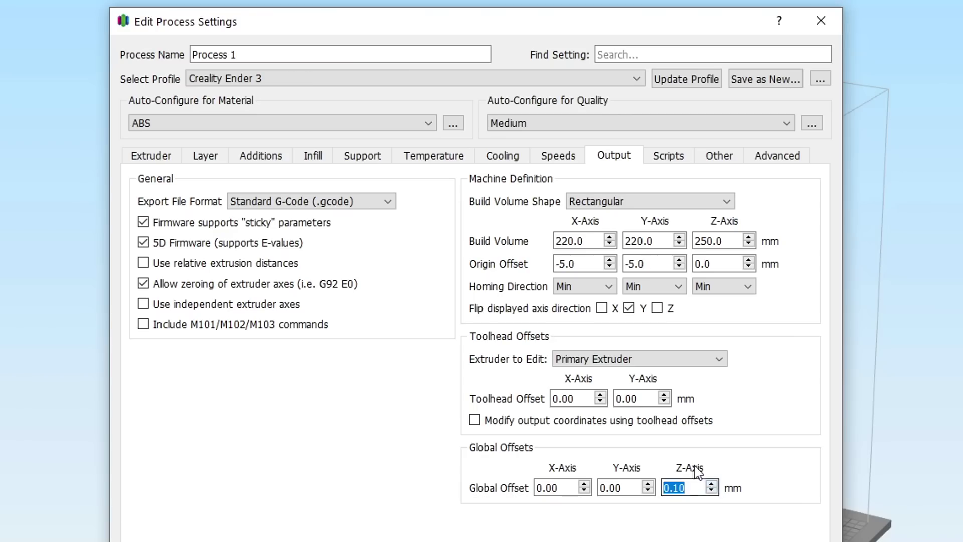
Step: Save the process settings as a new profile with "- TPU" added to the name
{"action": "left_click", "coordinate": [765, 79]}
{"action": "type", "text": "- TPU"}
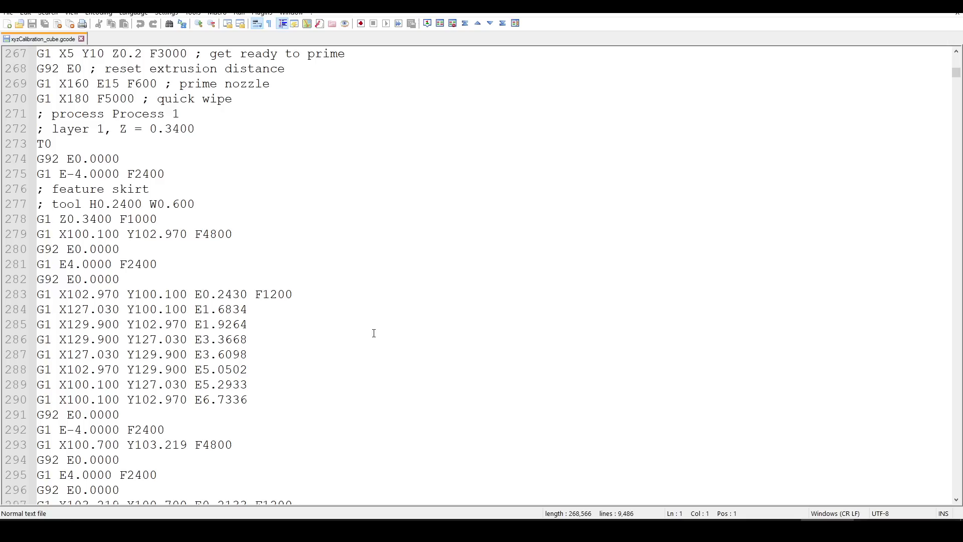
Step: Switch to the xyzCalibration_cube.gcode file and highlight the skirt's tool height on line 277 and the Z move on line 278
{"action": "left_click", "coordinate": [149, 204]}
{"action": "left_click_drag", "start_coordinate": [89, 204], "coordinate": [118, 204]}
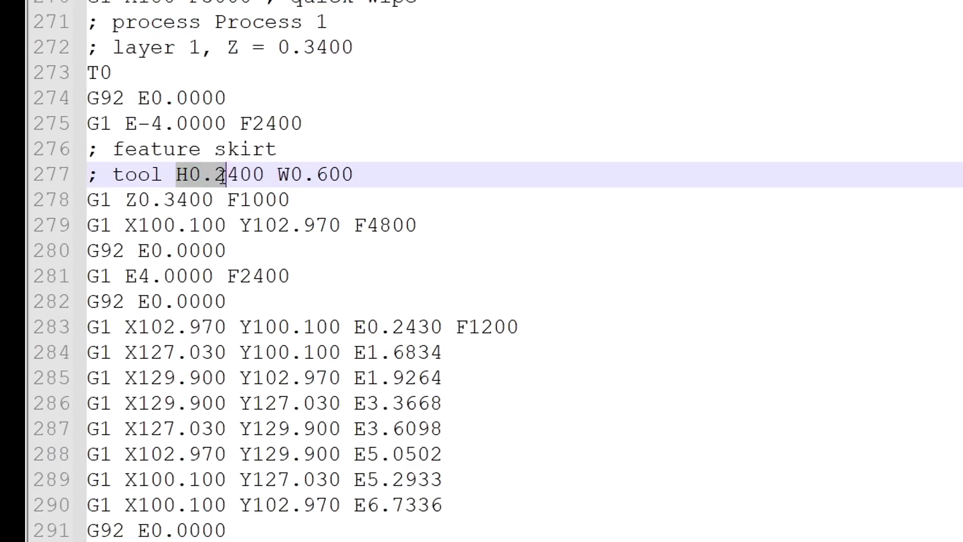
{"action": "left_click_drag", "start_coordinate": [222, 176], "coordinate": [264, 176]}
{"action": "left_click", "coordinate": [131, 200]}
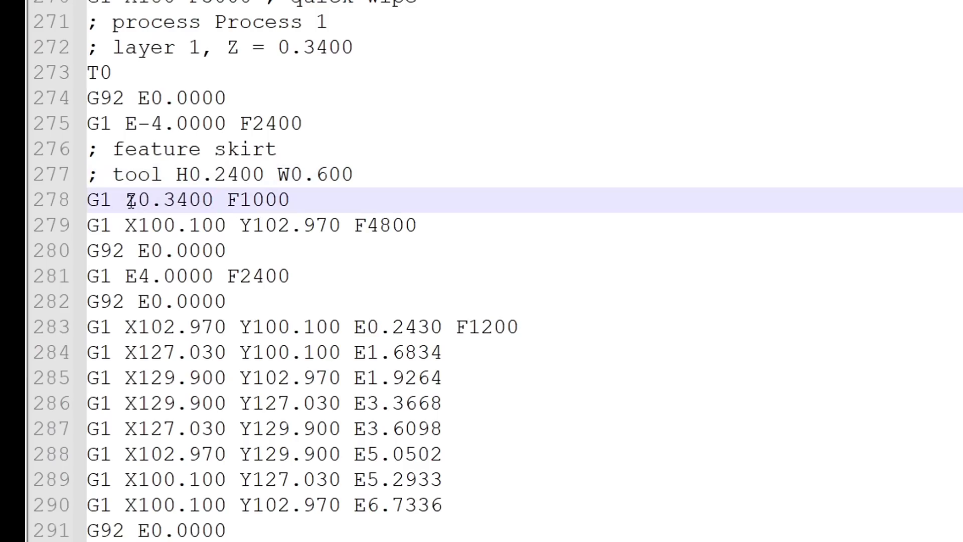
{"action": "left_click_drag", "start_coordinate": [130, 201], "coordinate": [219, 201]}
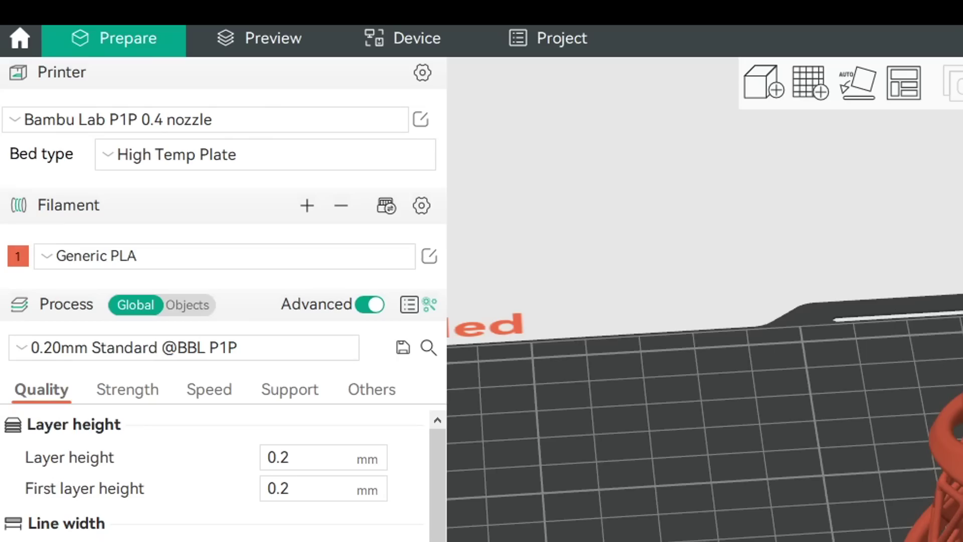
Step: Switch to OrcaSlicer, view the Bambu Lab P1P 0.4 nozzle's extruder retraction settings and open the Z hop type choices
{"action": "left_click", "coordinate": [420, 119]}
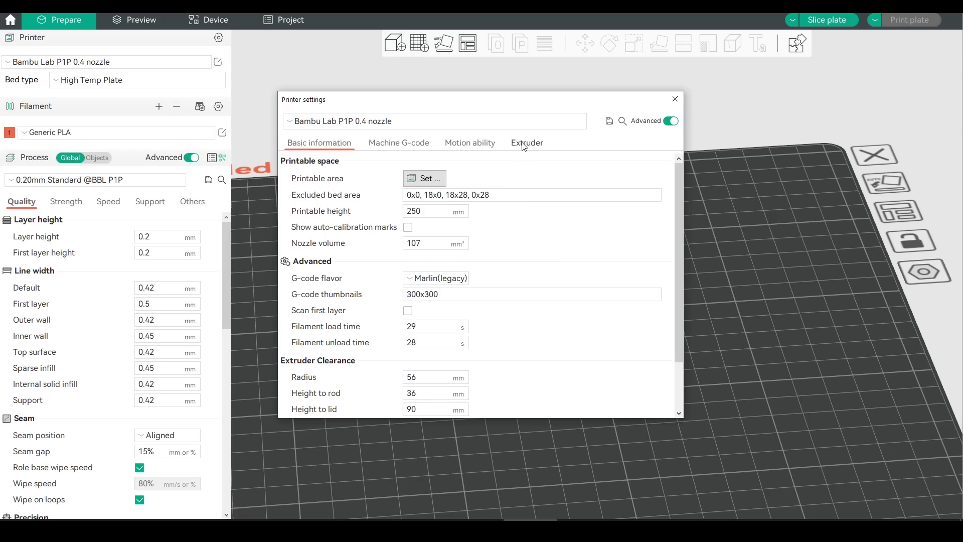
{"action": "left_click", "coordinate": [523, 145]}
{"action": "scroll", "coordinate": [496, 246], "scroll_direction": "down", "scroll_amount": 4}
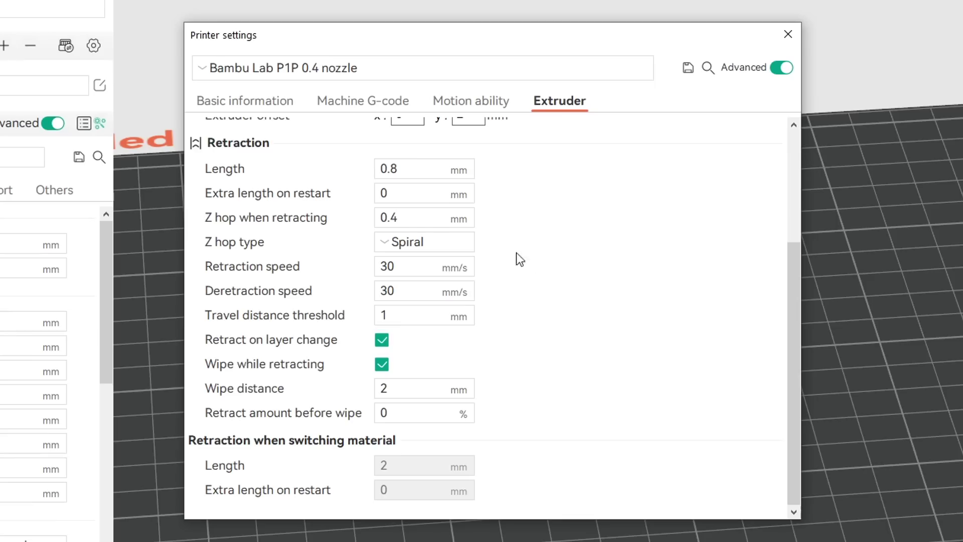
{"action": "left_click", "coordinate": [465, 239]}
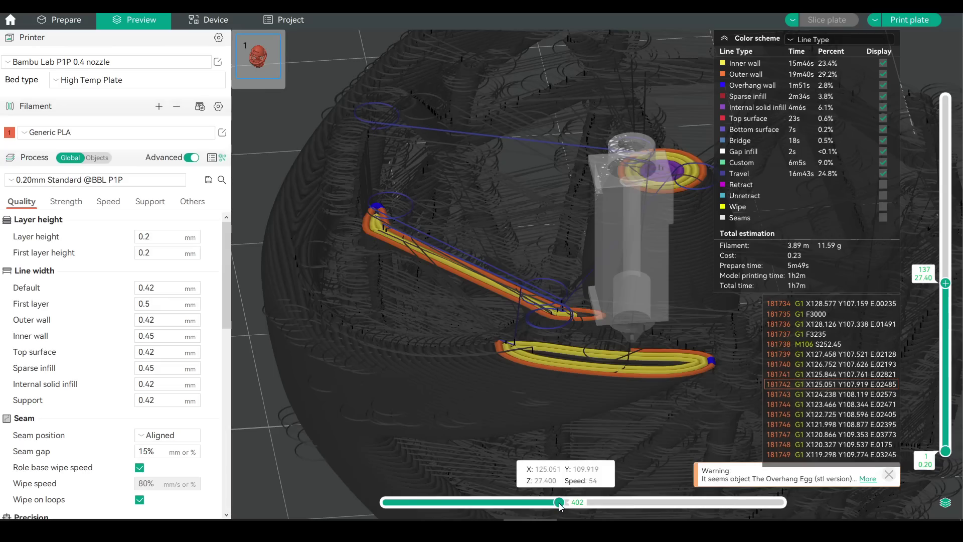
Step: Step through the nozzle moves on layer 137 of the egg to examine the spiral Z hop and the following outer wall
{"action": "key", "text": "Left"}
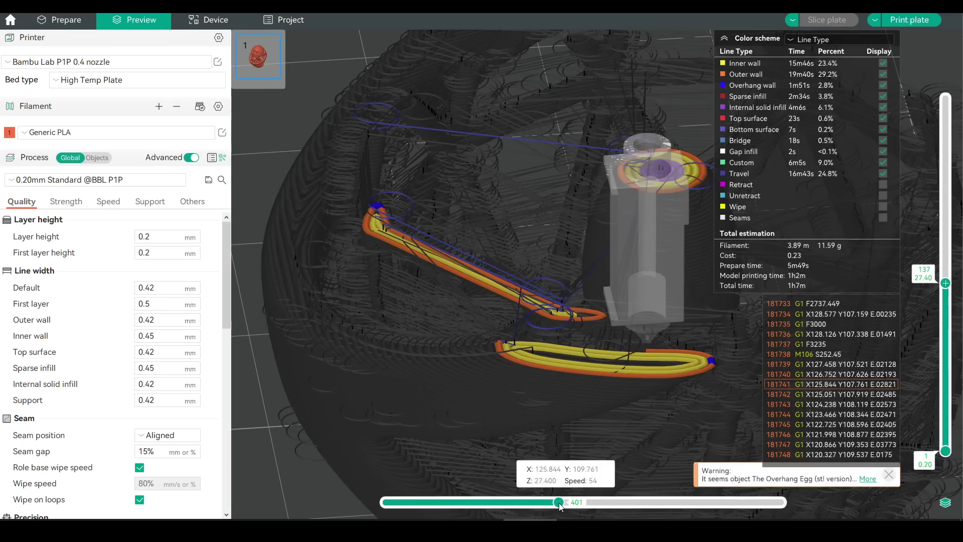
{"action": "left_click_drag", "start_coordinate": [560, 507], "coordinate": [577, 510]}
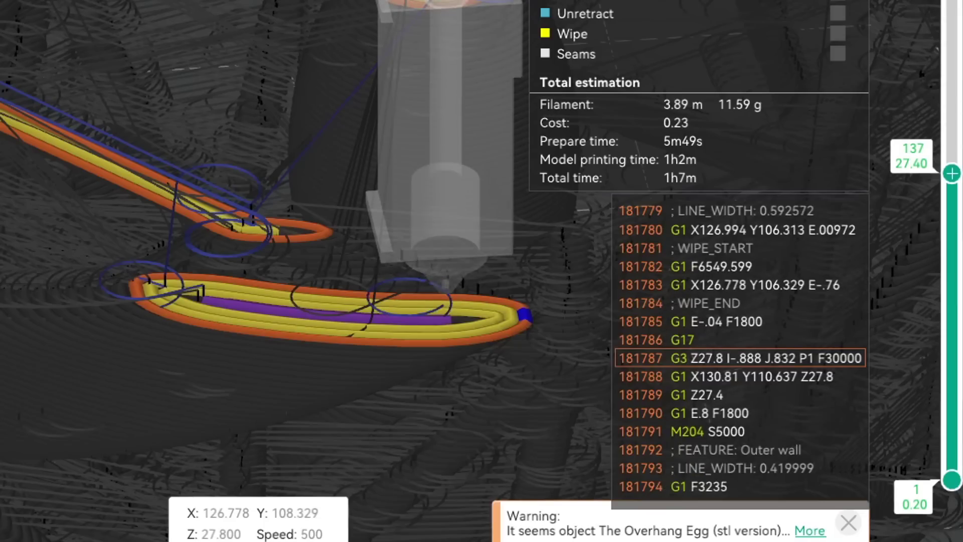
{"action": "key", "text": "Right"}
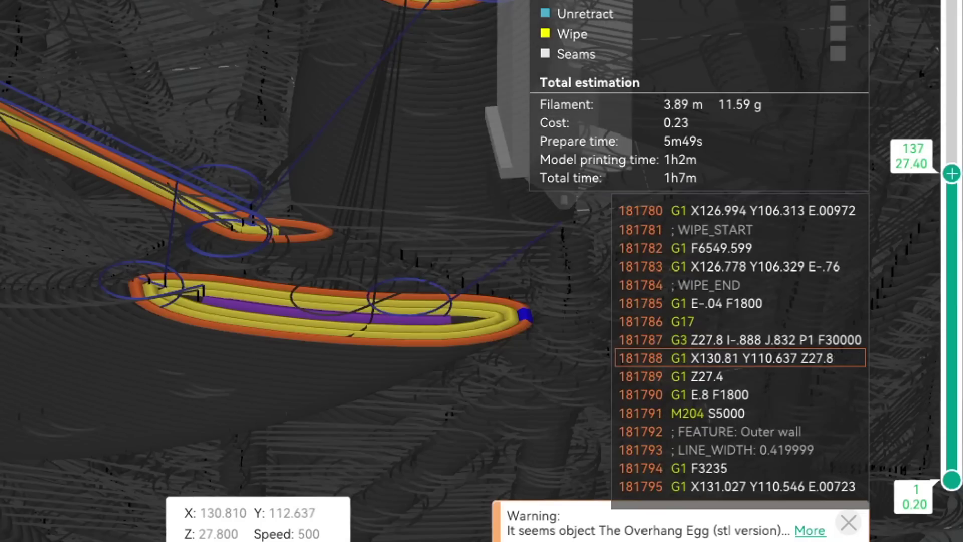
{"action": "key", "text": "Right"}
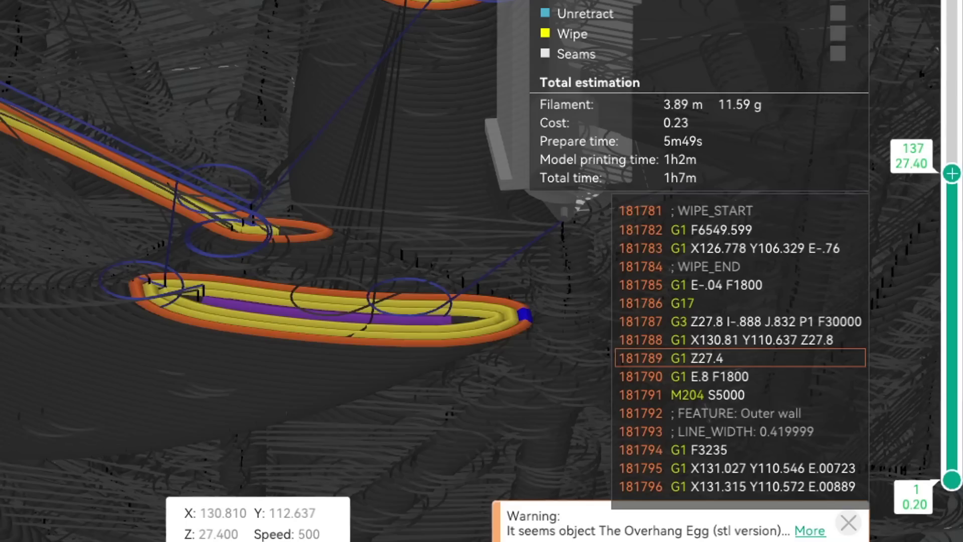
{"action": "key", "text": "Right"}
{"action": "key", "text": "Right"}
{"action": "key", "text": "Right"}
{"action": "key", "text": "Right"}
{"action": "key", "text": "Right"}
{"action": "key", "text": "Right"}
{"action": "key", "text": "Right"}
{"action": "key", "text": "Right"}
{"action": "key", "text": "Right"}
{"action": "key", "text": "Right"}
{"action": "key", "text": "Right"}
{"action": "key", "text": "Right"}
{"action": "key", "text": "Right"}
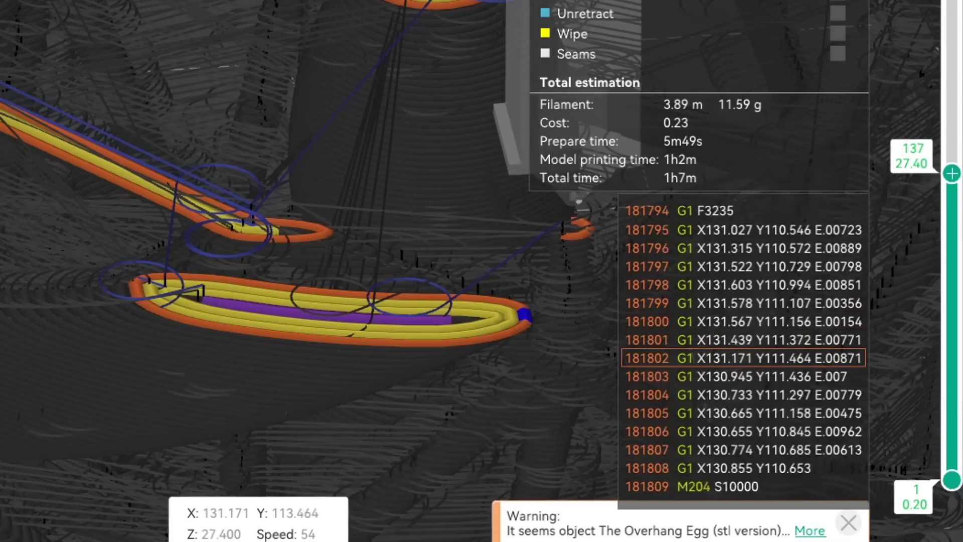
{"action": "key", "text": "Right"}
{"action": "key", "text": "Right"}
{"action": "key", "text": "Right"}
{"action": "key", "text": "Home"}
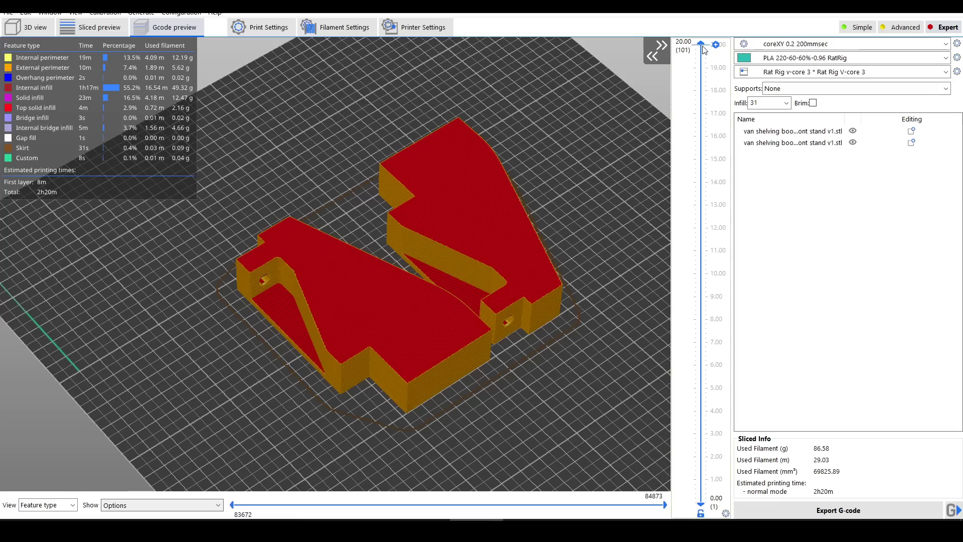
Step: Switch to SuperSlicer's infill settings, disable the supporting dense layer and raise the number of layers for combined infill
{"action": "left_click_drag", "start_coordinate": [705, 48], "coordinate": [711, 214]}
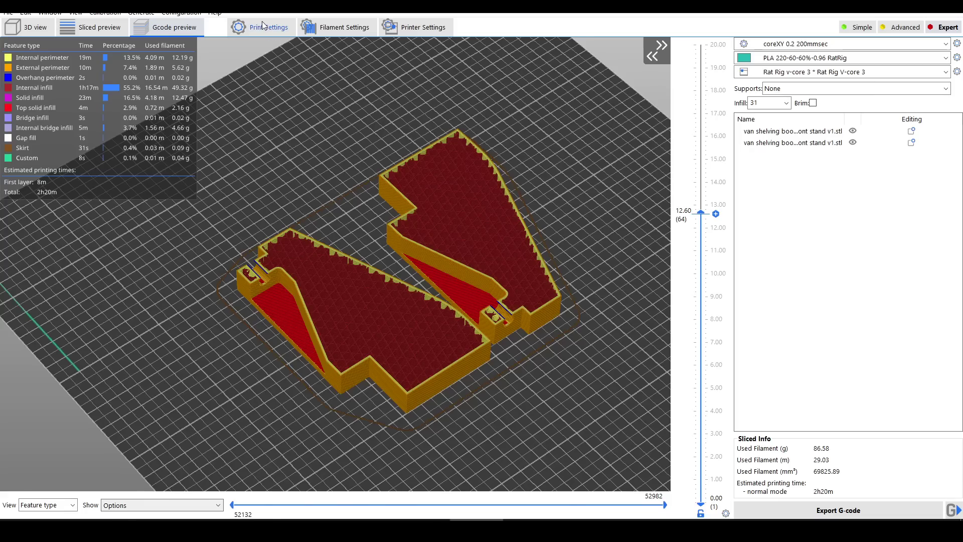
{"action": "left_click", "coordinate": [261, 27]}
{"action": "left_click", "coordinate": [22, 81]}
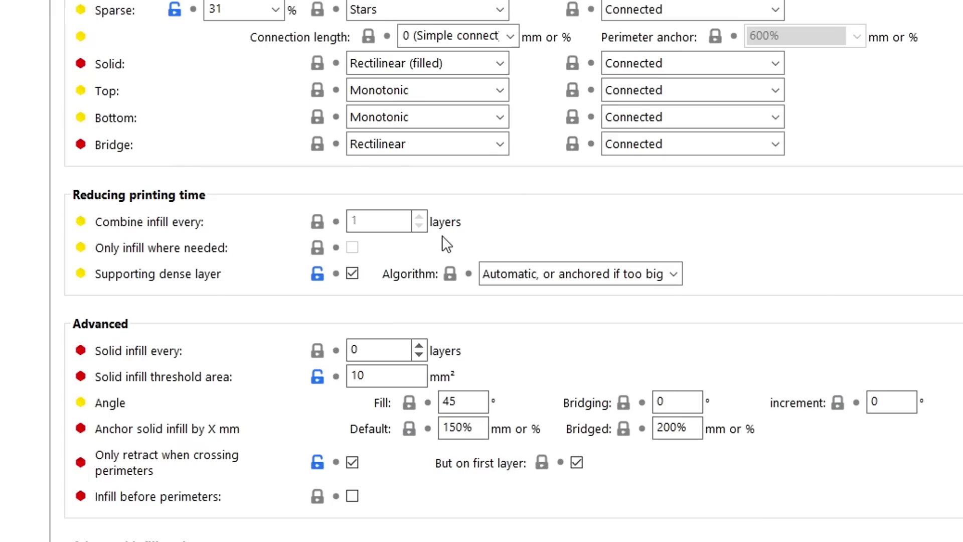
{"action": "left_click", "coordinate": [352, 274]}
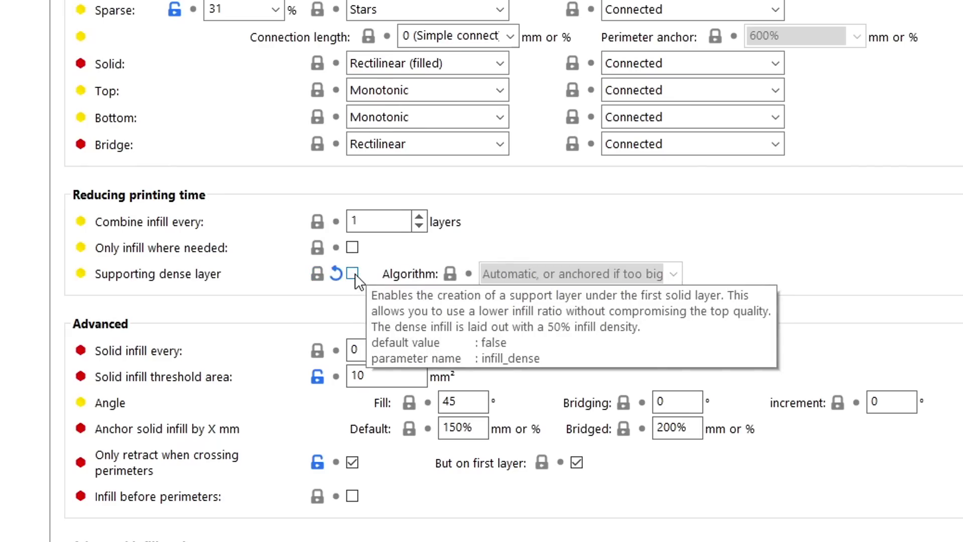
{"action": "left_click", "coordinate": [419, 217]}
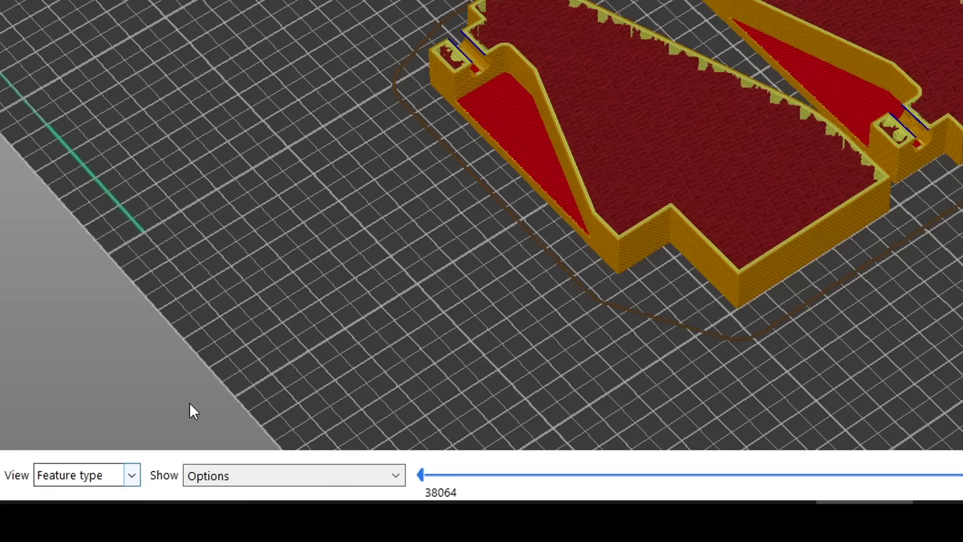
Step: Colour the G-code preview by height and examine the combined infill of the two shelving parts from several distances
{"action": "left_click", "coordinate": [132, 476]}
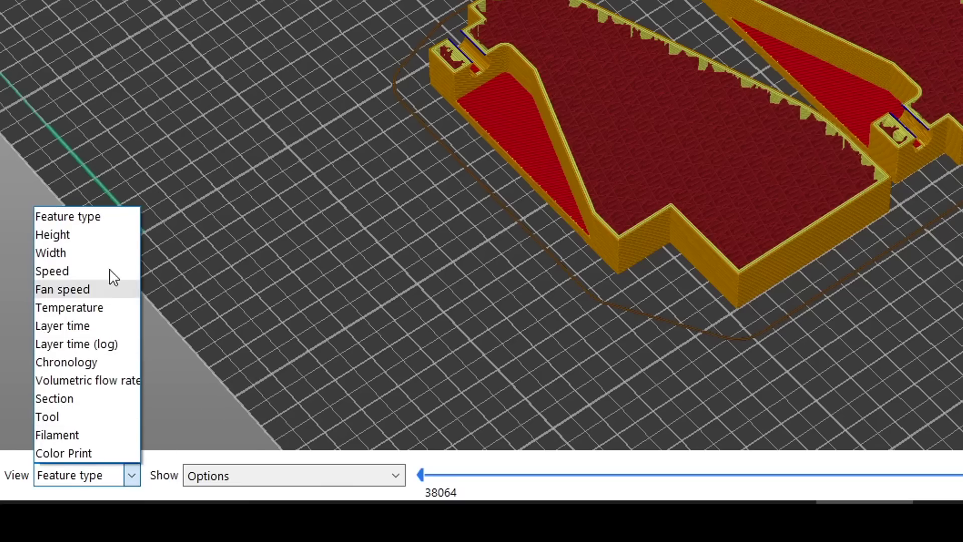
{"action": "left_click", "coordinate": [97, 238]}
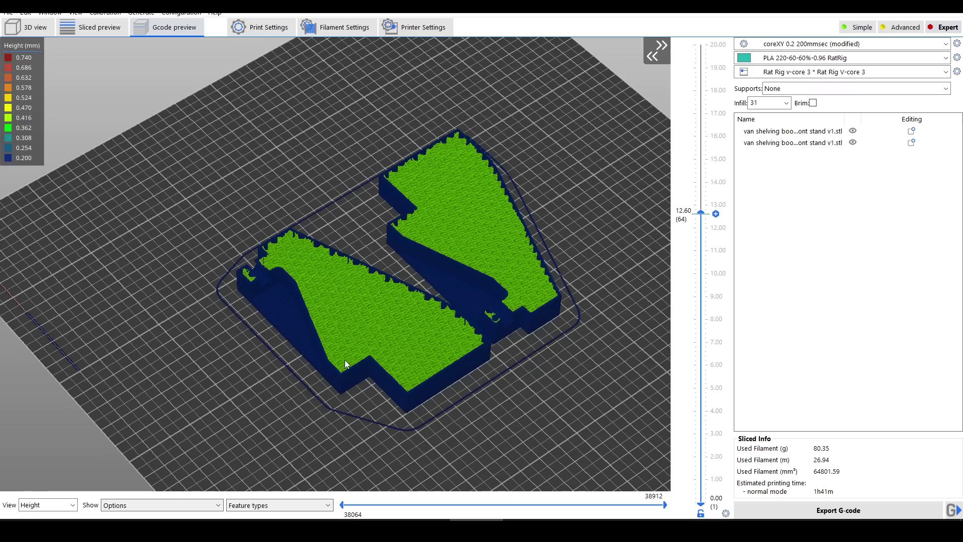
{"action": "scroll", "coordinate": [344, 360], "scroll_direction": "up", "scroll_amount": 10}
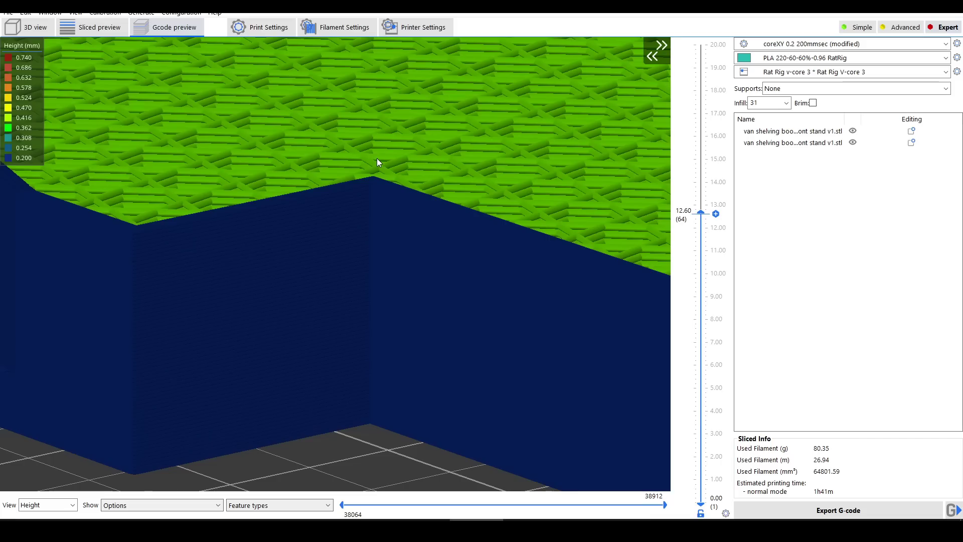
{"action": "scroll", "coordinate": [571, 413], "scroll_direction": "down", "scroll_amount": 5}
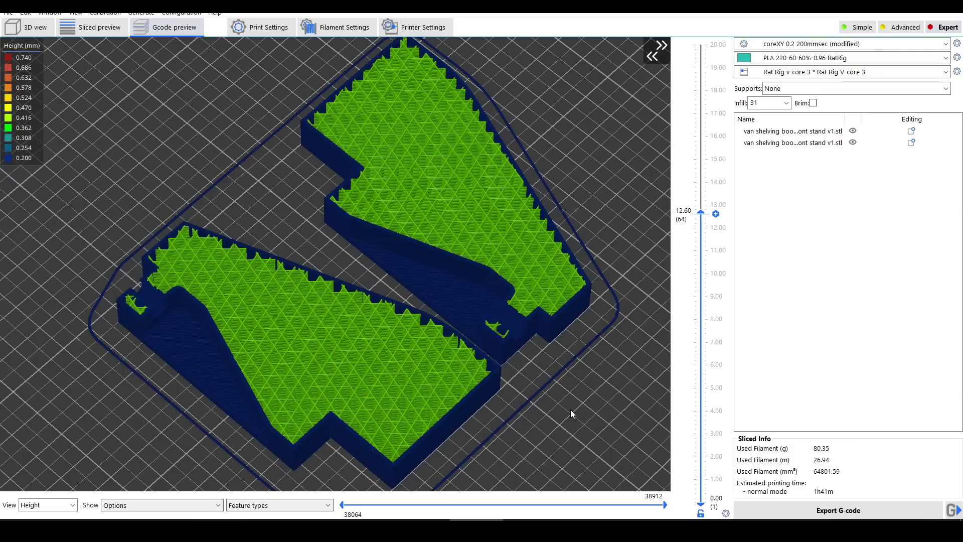
{"action": "scroll", "coordinate": [570, 409], "scroll_direction": "up", "scroll_amount": 5}
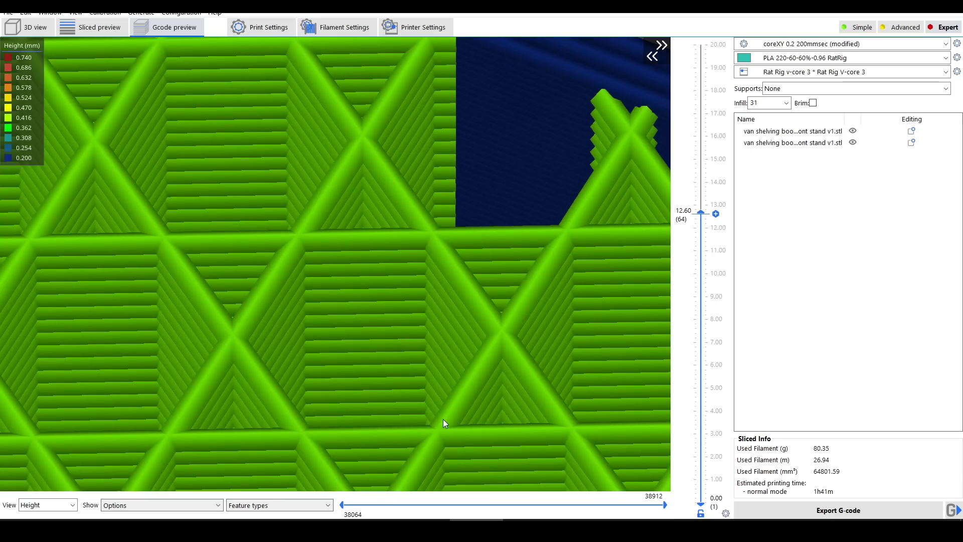
Step: Reduce the infill density to 23% and raise the number of layers for combined infill by one
{"action": "left_click", "coordinate": [787, 103]}
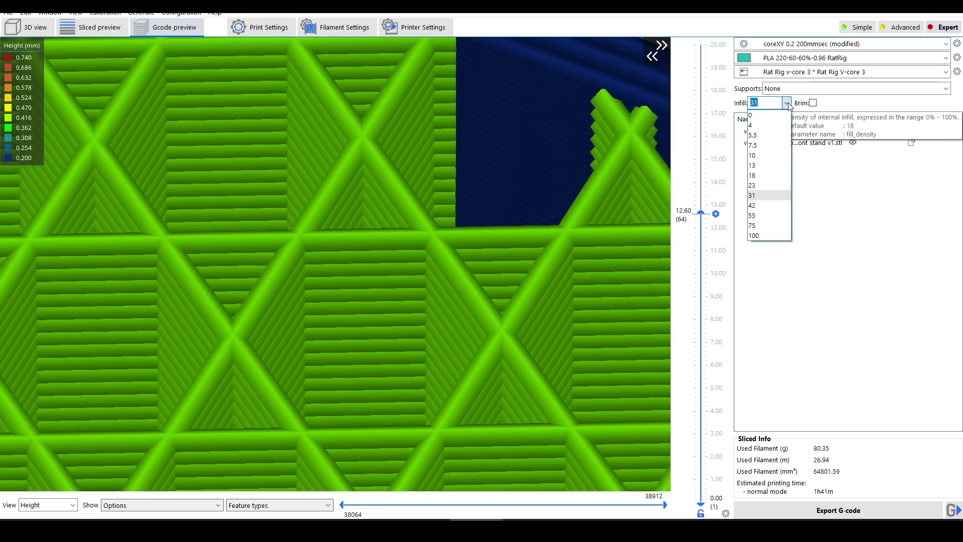
{"action": "left_click", "coordinate": [760, 185]}
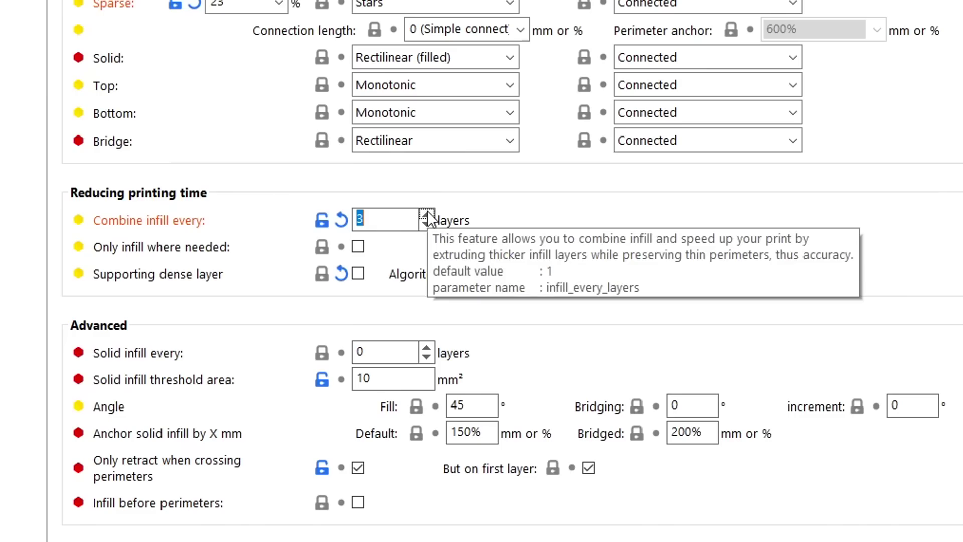
{"action": "left_click", "coordinate": [428, 214]}
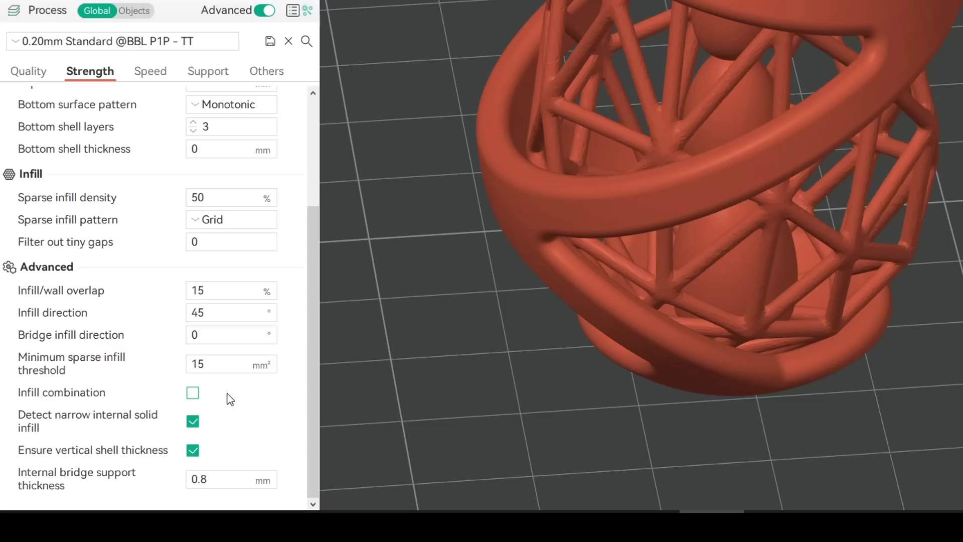
Step: Enable infill combination in OrcaSlicer's strength settings, and switch to Cura to set the infill layer thickness to 0.4 mm
{"action": "left_click", "coordinate": [194, 393]}
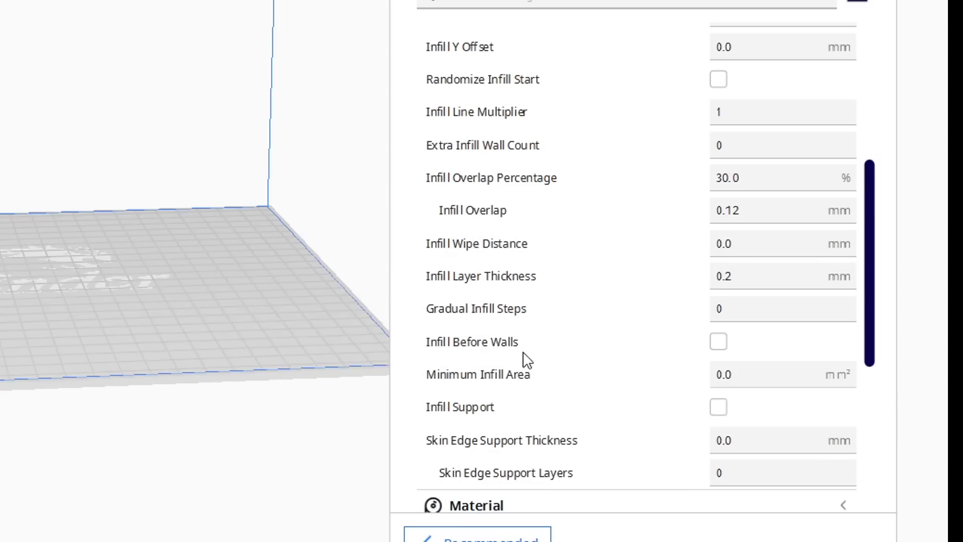
{"action": "mouse_move", "coordinate": [552, 279]}
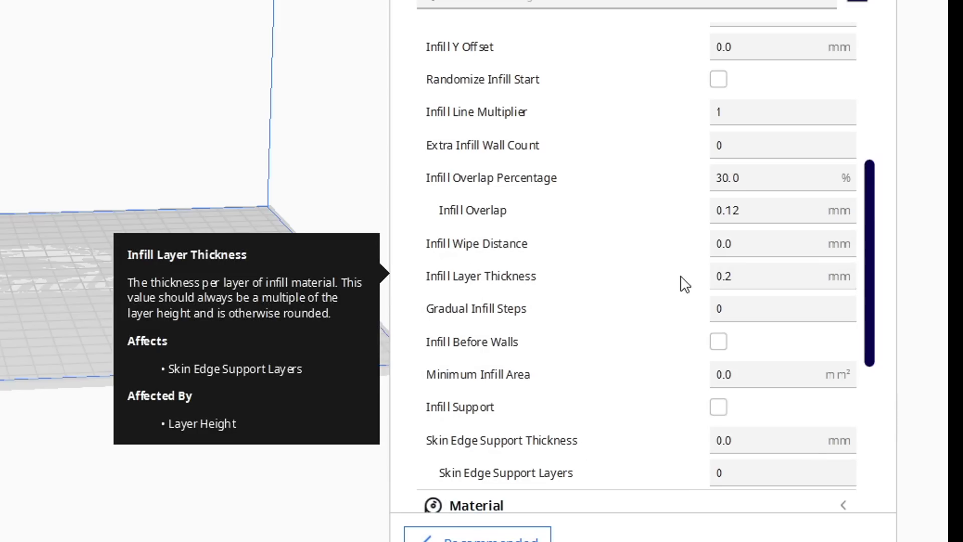
{"action": "left_click", "coordinate": [743, 279]}
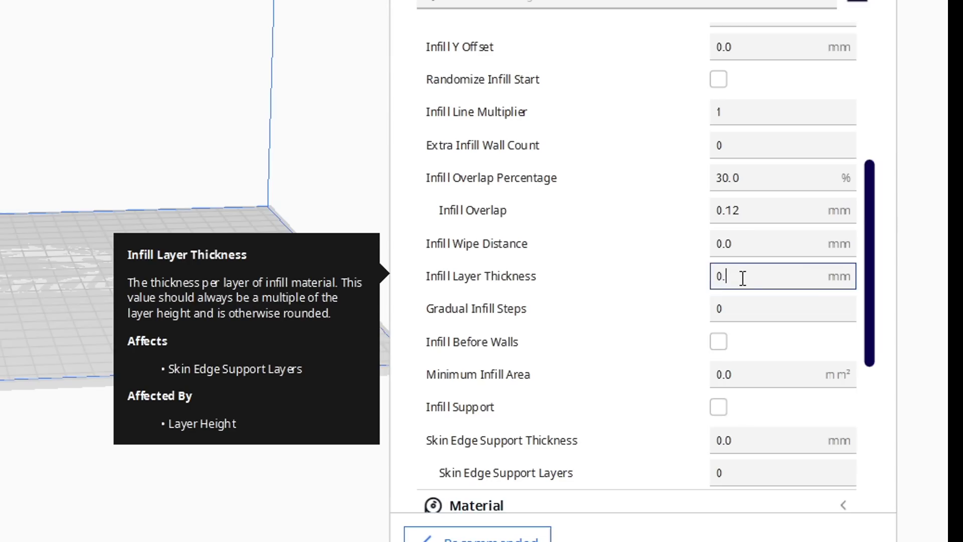
{"action": "type", "text": "4"}
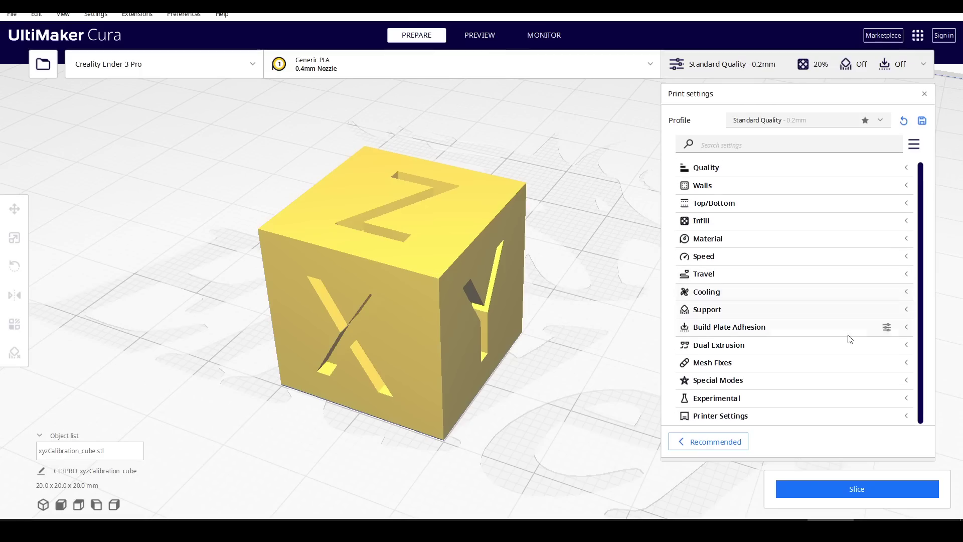
Step: Enable Fuzzy Skin and Fuzzy Skin Outside Only in Cura's experimental settings and inspect the sliced calibration cube's walls
{"action": "left_click", "coordinate": [900, 397]}
{"action": "scroll", "coordinate": [834, 356], "scroll_direction": "down", "scroll_amount": 10}
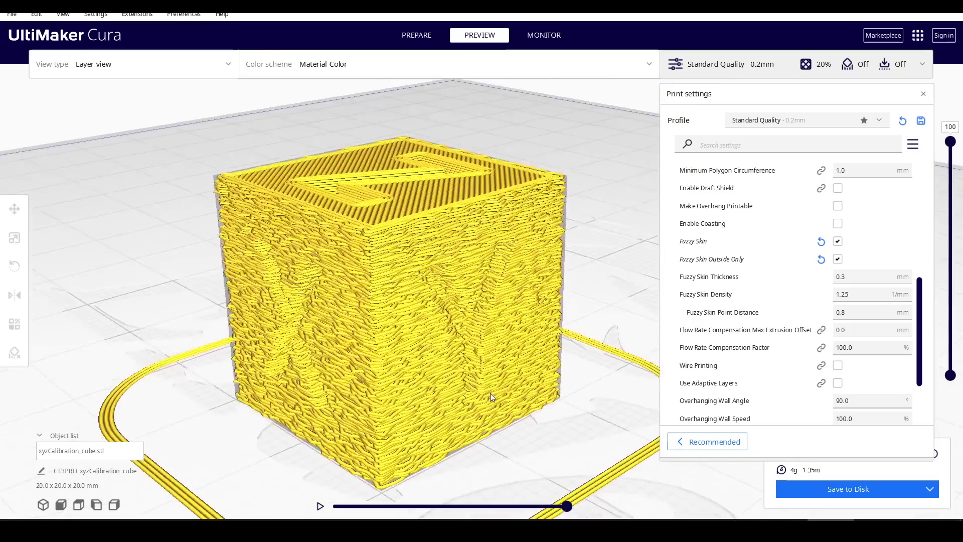
{"action": "right_click_drag", "start_coordinate": [489, 392], "coordinate": [574, 387]}
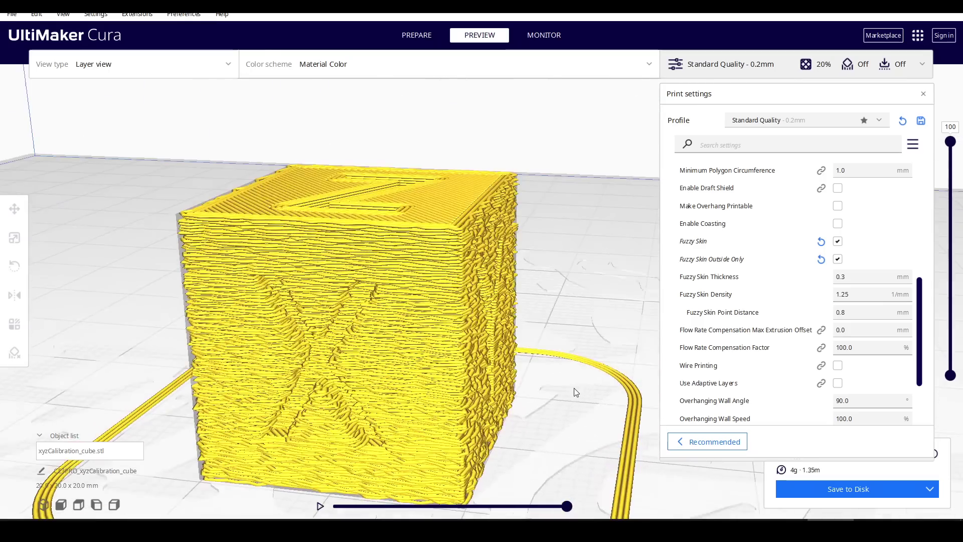
{"action": "right_click_drag", "start_coordinate": [492, 410], "coordinate": [434, 458]}
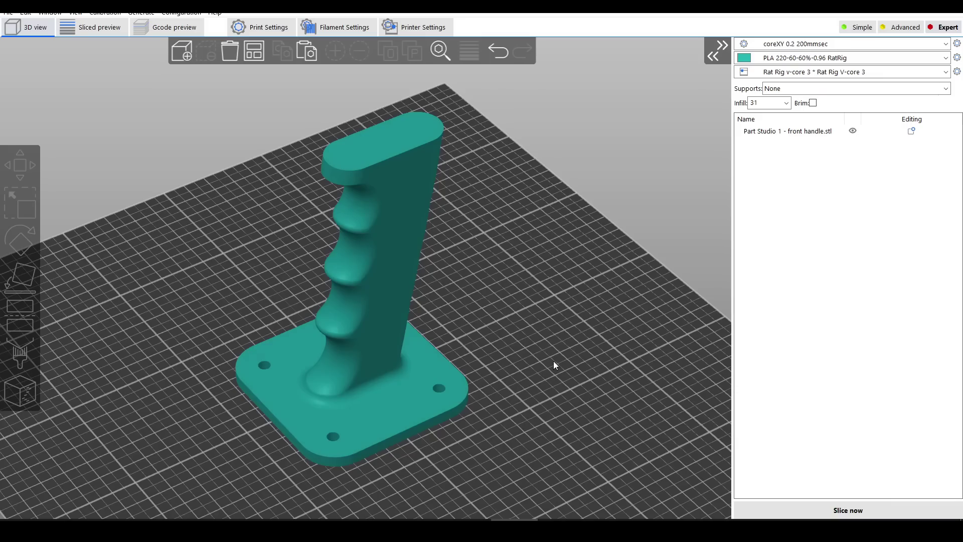
Step: Switch to SuperSlicer and add a slab modifier to the front handle model
{"action": "left_click", "coordinate": [414, 212]}
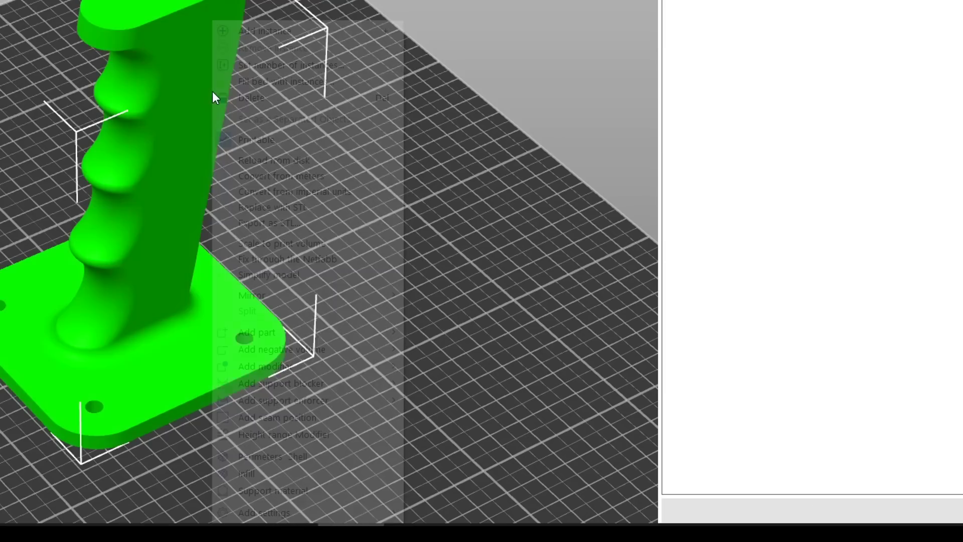
{"action": "right_click", "coordinate": [415, 213]}
{"action": "mouse_move", "coordinate": [354, 366]}
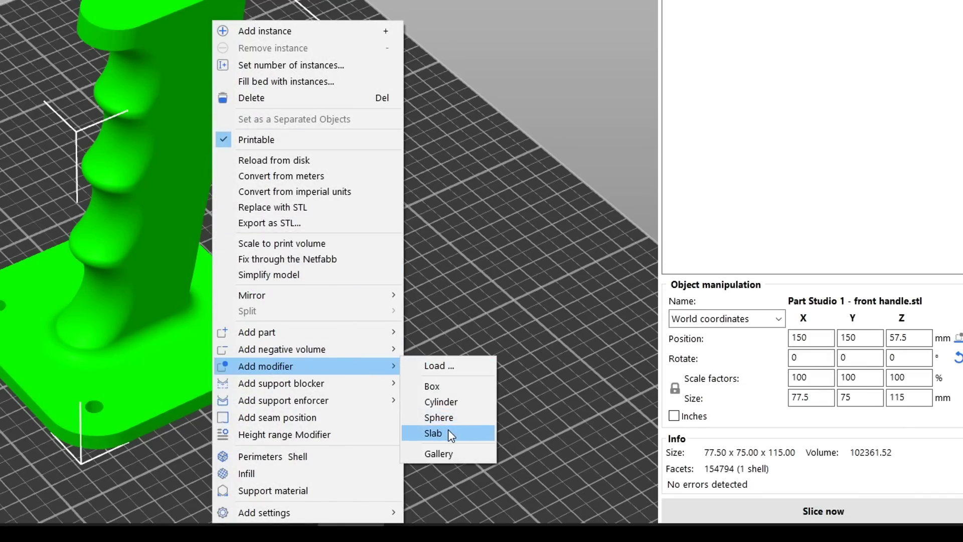
{"action": "left_click", "coordinate": [433, 433]}
Step: Fit the tilted slab modifier over the handle's grip, with a Z position of about -8 mm and a Z scale of about 170%
{"action": "key", "text": "3"}
{"action": "key", "text": "w"}
{"action": "left_click_drag", "start_coordinate": [303, 117], "coordinate": [514, 298]}
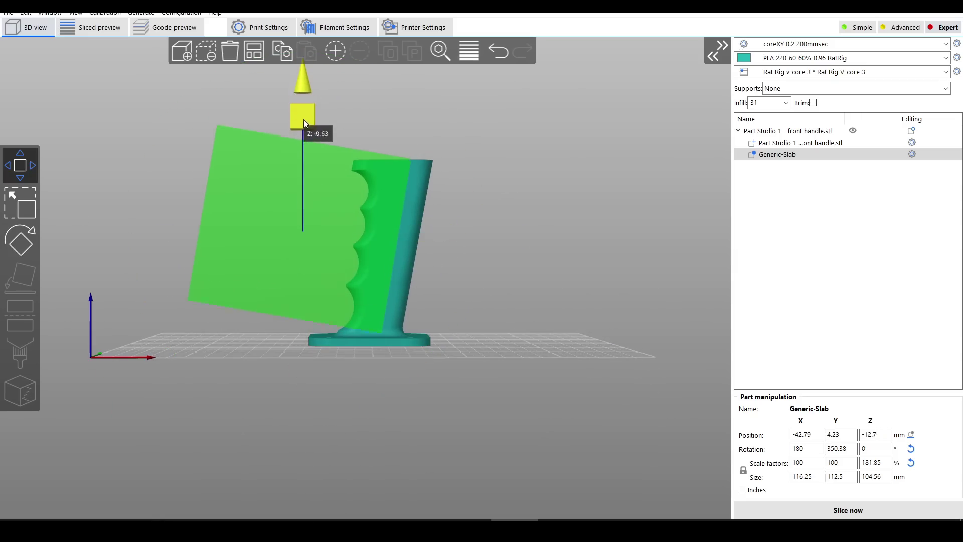
{"action": "key", "text": "s"}
{"action": "key", "text": "m"}
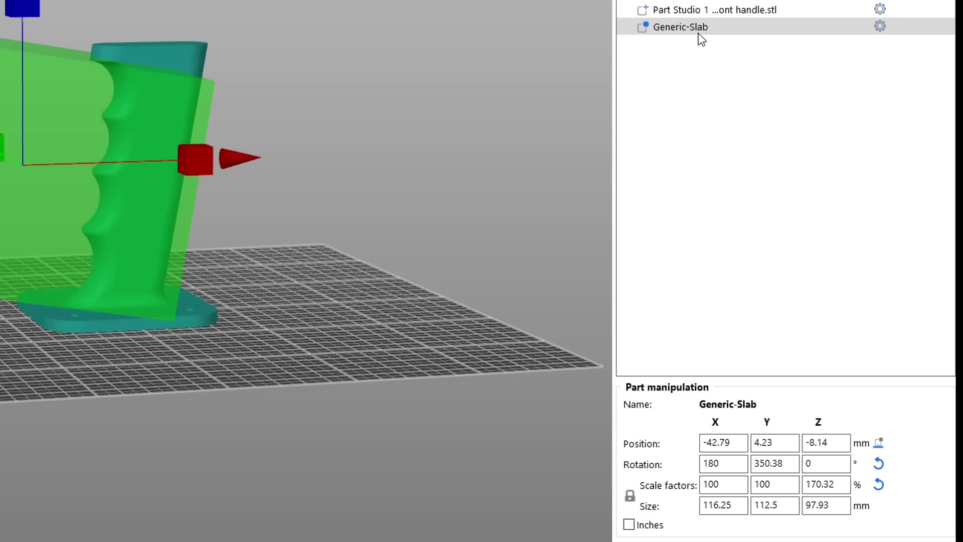
Step: Add the Fuzzy Skin, Fuzzy skin point distance and Fuzzy skin thickness settings to the slab modifier
{"action": "right_click", "coordinate": [698, 34]}
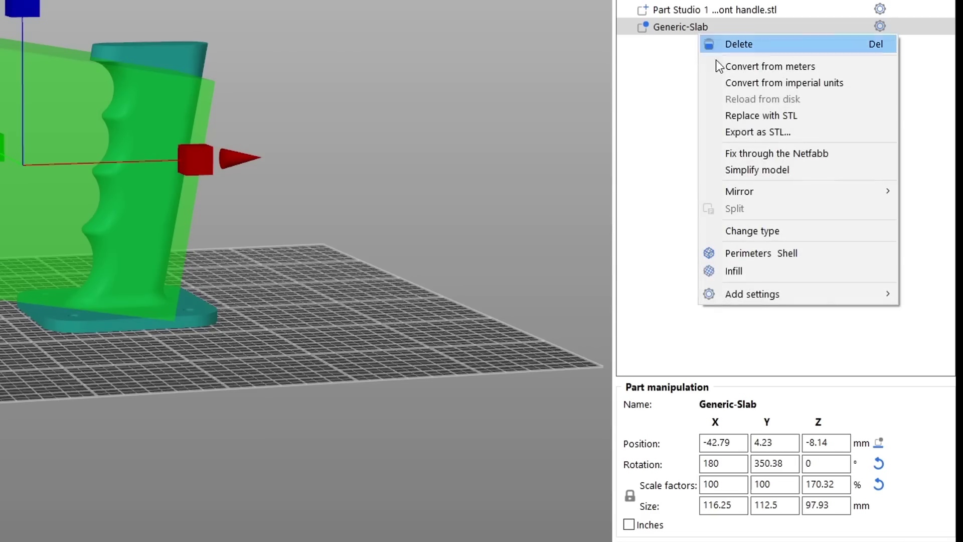
{"action": "mouse_move", "coordinate": [762, 299]}
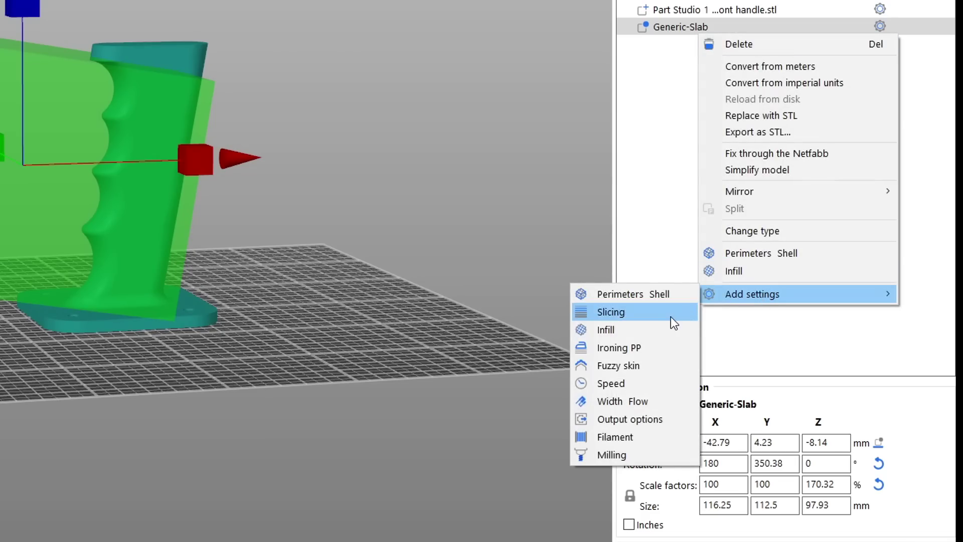
{"action": "left_click", "coordinate": [651, 364]}
{"action": "left_click", "coordinate": [435, 257]}
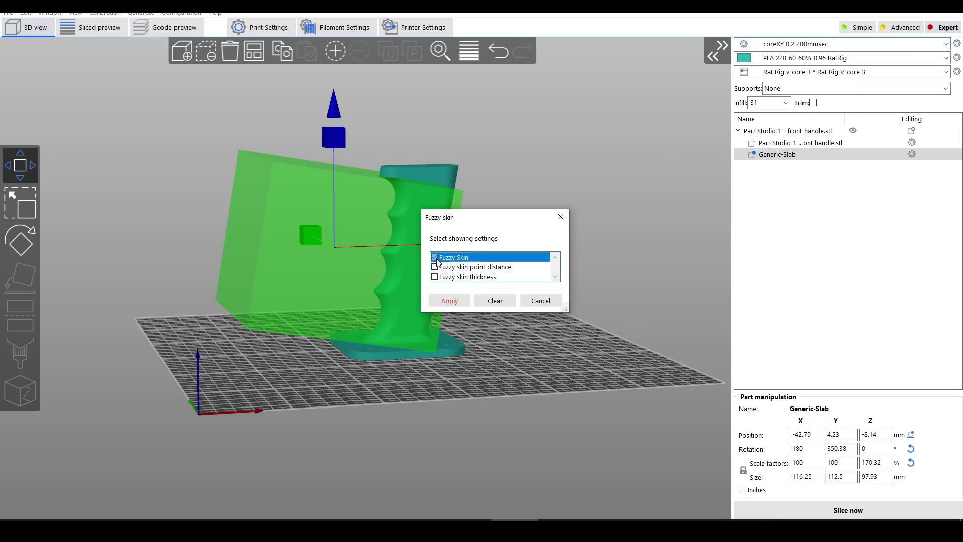
{"action": "left_click", "coordinate": [435, 276]}
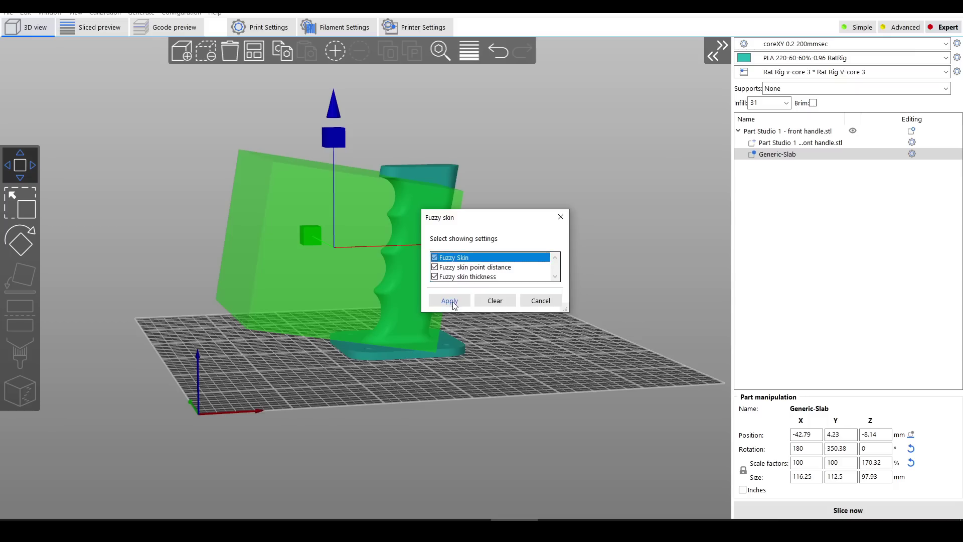
{"action": "left_click", "coordinate": [453, 304]}
Step: Set the slab's fuzzy skin to external walls with 120% point distance and 120% thickness, and inspect the sliced handle
{"action": "left_click", "coordinate": [898, 456]}
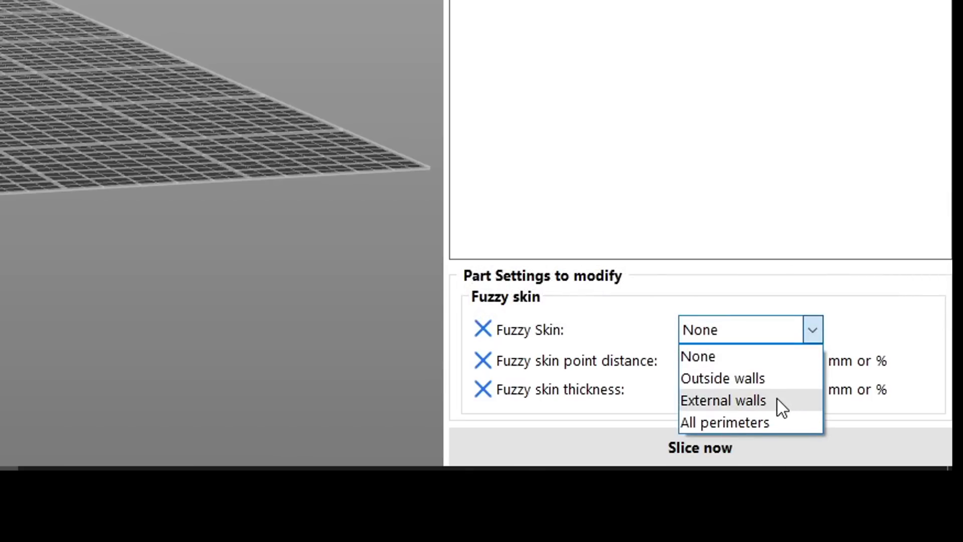
{"action": "left_click", "coordinate": [777, 399]}
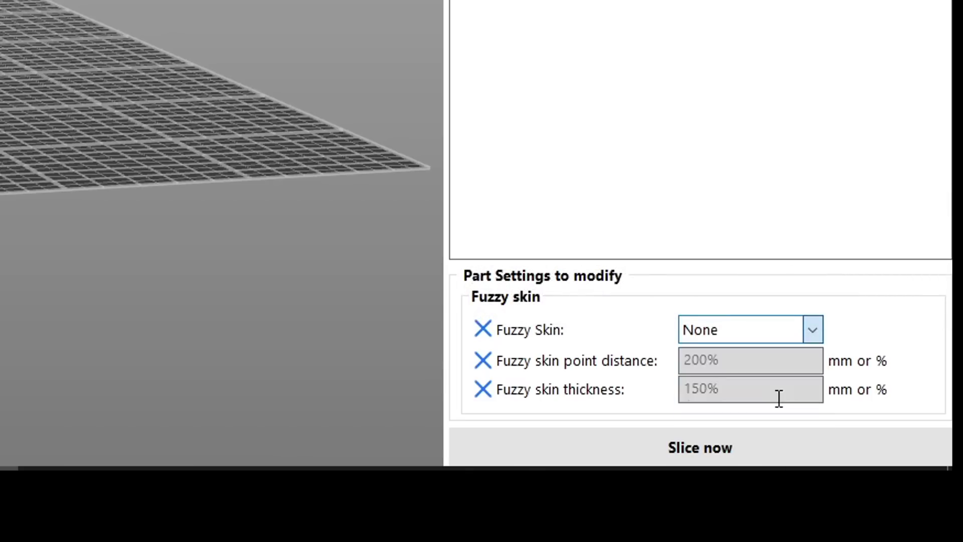
{"action": "left_click_drag", "start_coordinate": [701, 360], "coordinate": [692, 389]}
{"action": "type", "text": "12"}
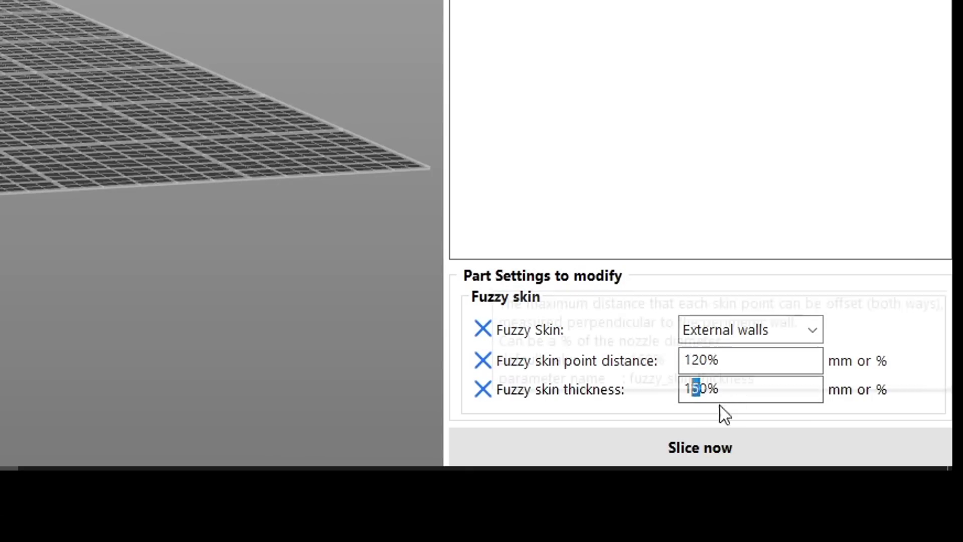
{"action": "type", "text": "2"}
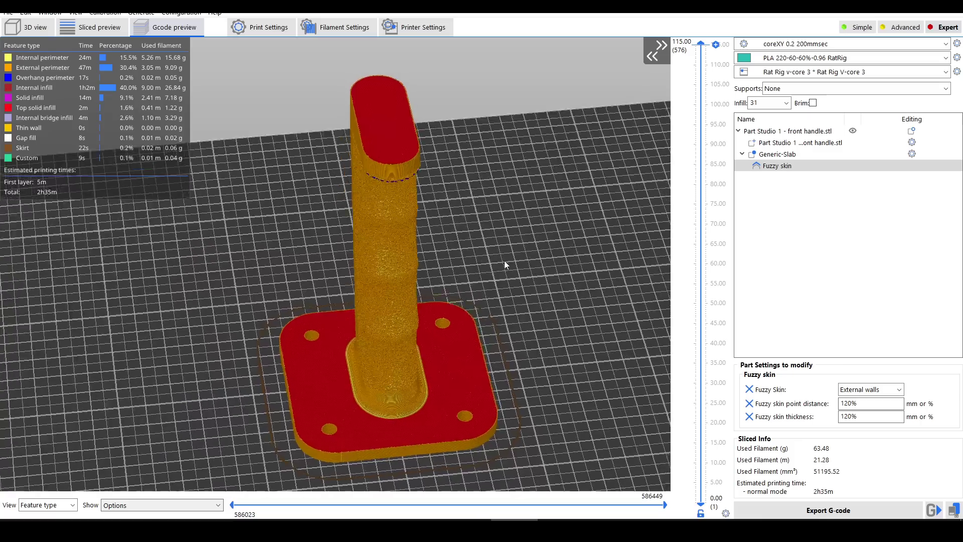
{"action": "left_click_drag", "start_coordinate": [503, 261], "coordinate": [473, 251]}
{"action": "scroll", "coordinate": [400, 227], "scroll_direction": "up", "scroll_amount": 5}
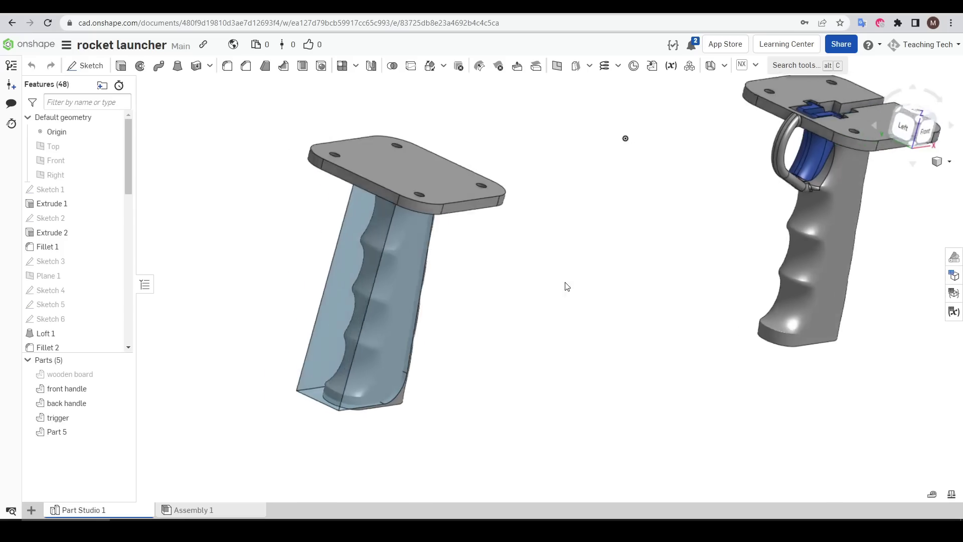
Step: View the body modelled around the grip in Onshape, and load Part Studio 1 - Part 5.stl in SuperSlicer as the front handle's modifier
{"action": "right_click_drag", "start_coordinate": [565, 284], "coordinate": [683, 229]}
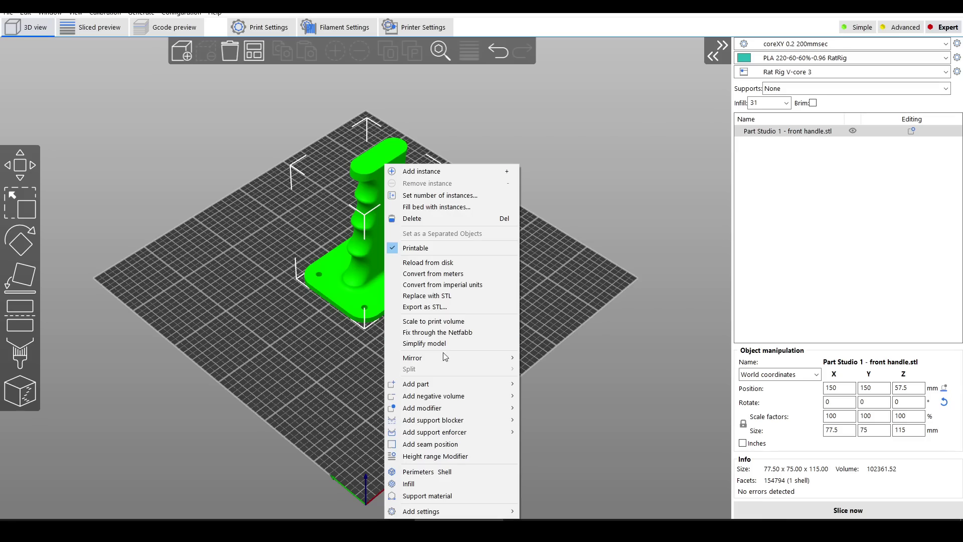
{"action": "mouse_move", "coordinate": [457, 410]}
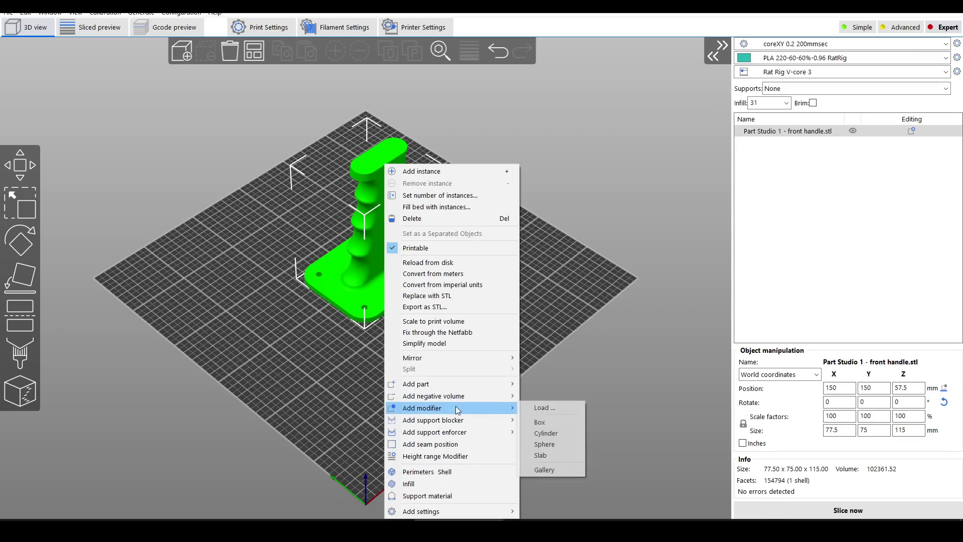
{"action": "left_click", "coordinate": [541, 408]}
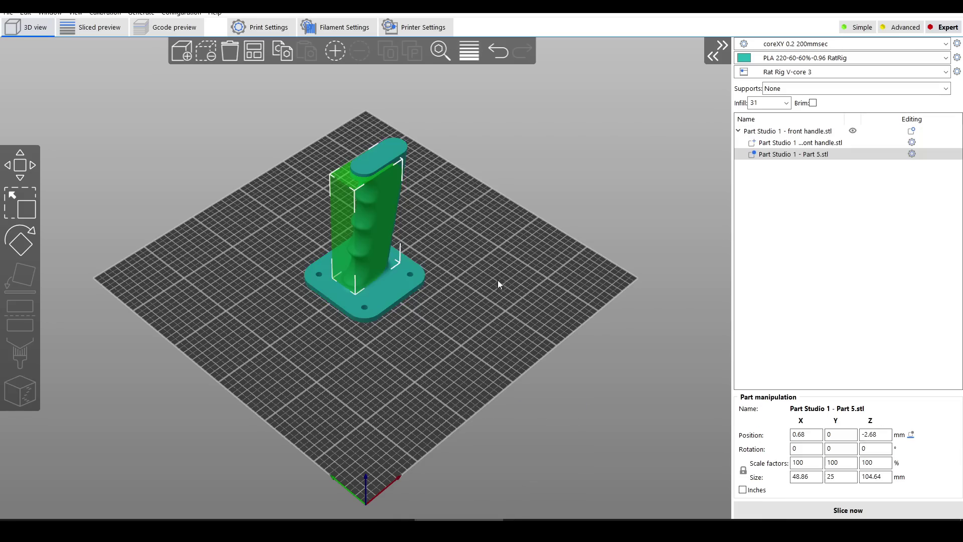
{"action": "left_click_drag", "start_coordinate": [499, 284], "coordinate": [578, 357]}
{"action": "scroll", "coordinate": [580, 353], "scroll_direction": "up", "scroll_amount": 5}
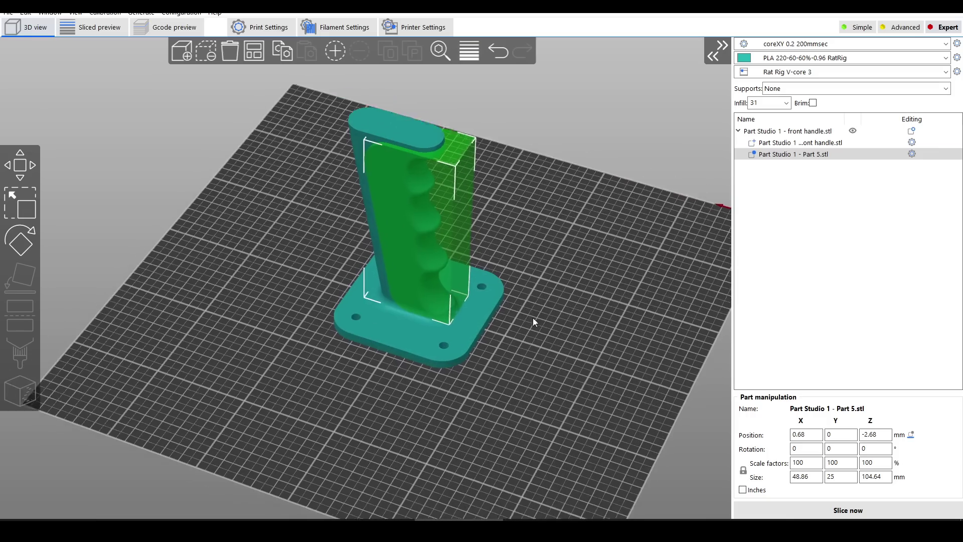
Step: Give the Part 5 modifier fuzzy skin on external walls with 120% point distance and thickness, and inspect the sliced grip
{"action": "right_click", "coordinate": [827, 154]}
{"action": "mouse_move", "coordinate": [863, 330]}
{"action": "left_click", "coordinate": [783, 379]}
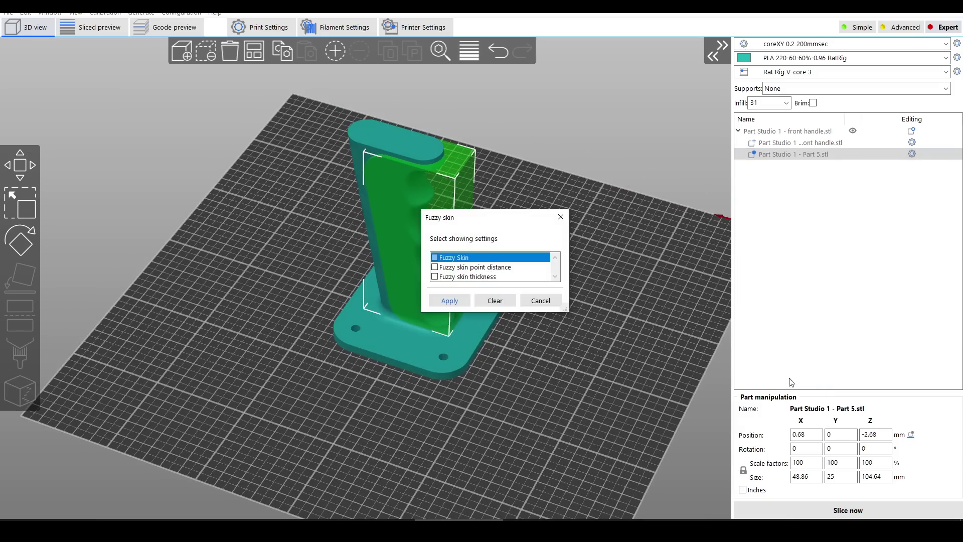
{"action": "left_click", "coordinate": [444, 268]}
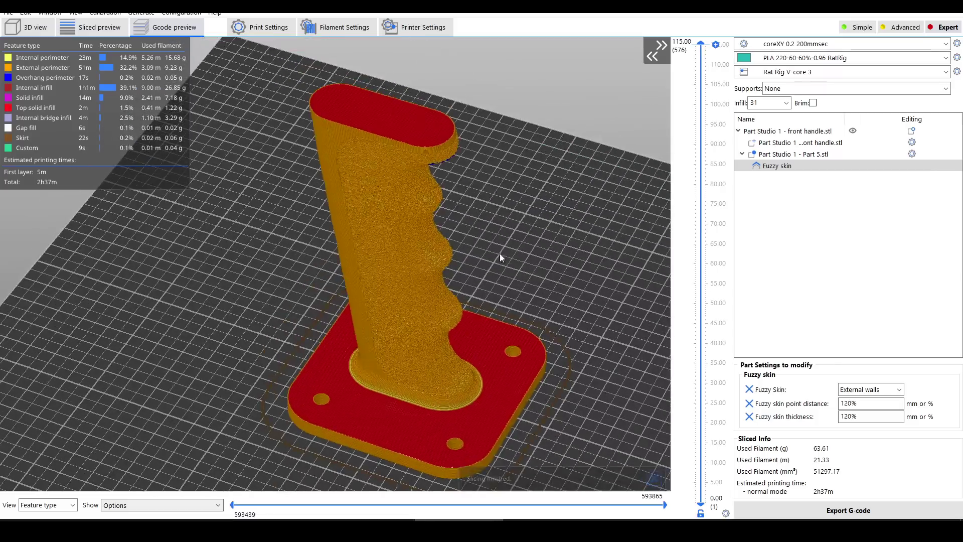
{"action": "scroll", "coordinate": [499, 253], "scroll_direction": "up", "scroll_amount": 5}
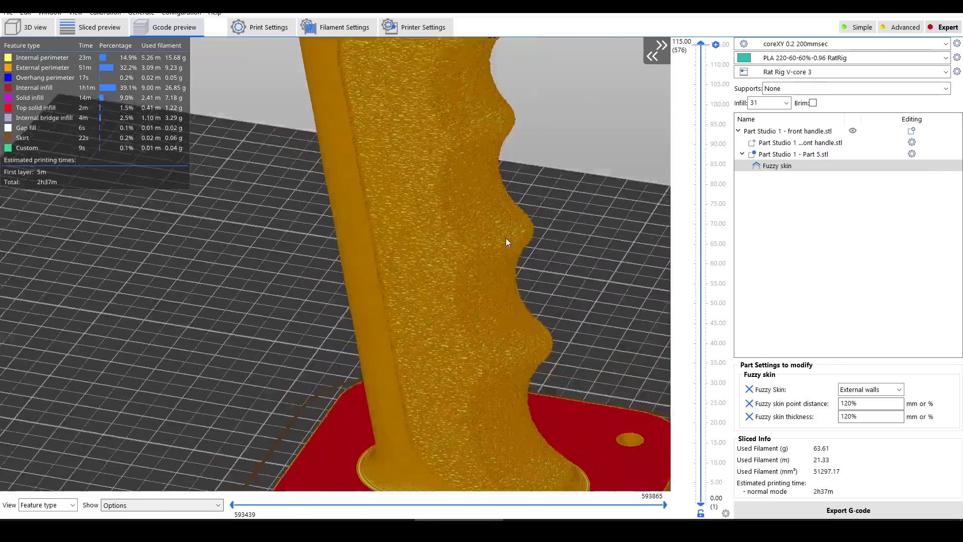
Step: Inspect the grip's sliced fuzzy texture, and choose which fuzzy skin settings to add to the Part 5 modifier
{"action": "scroll", "coordinate": [506, 237], "scroll_direction": "up", "scroll_amount": 3}
{"action": "scroll", "coordinate": [508, 218], "scroll_direction": "down", "scroll_amount": 5}
{"action": "scroll", "coordinate": [526, 238], "scroll_direction": "up", "scroll_amount": 4}
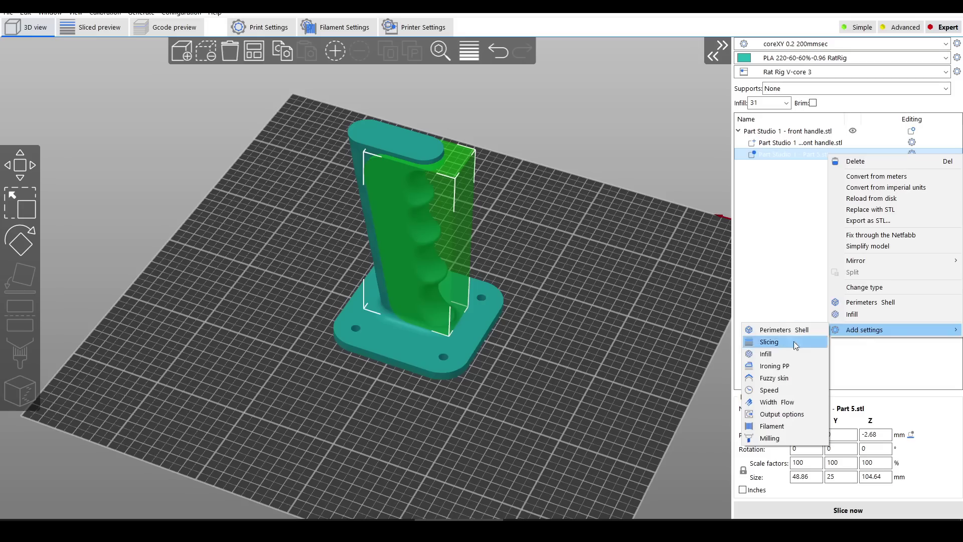
{"action": "left_click", "coordinate": [784, 379]}
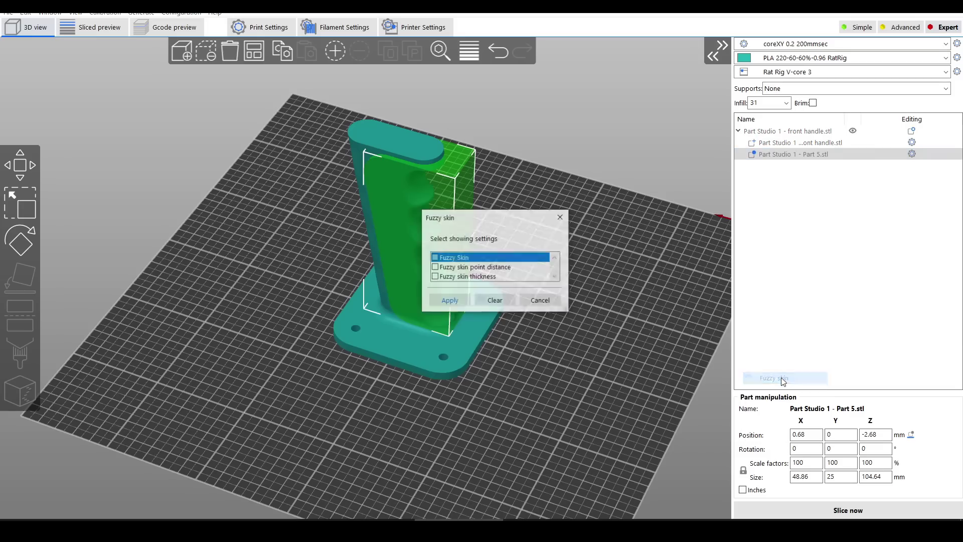
{"action": "left_click", "coordinate": [450, 263]}
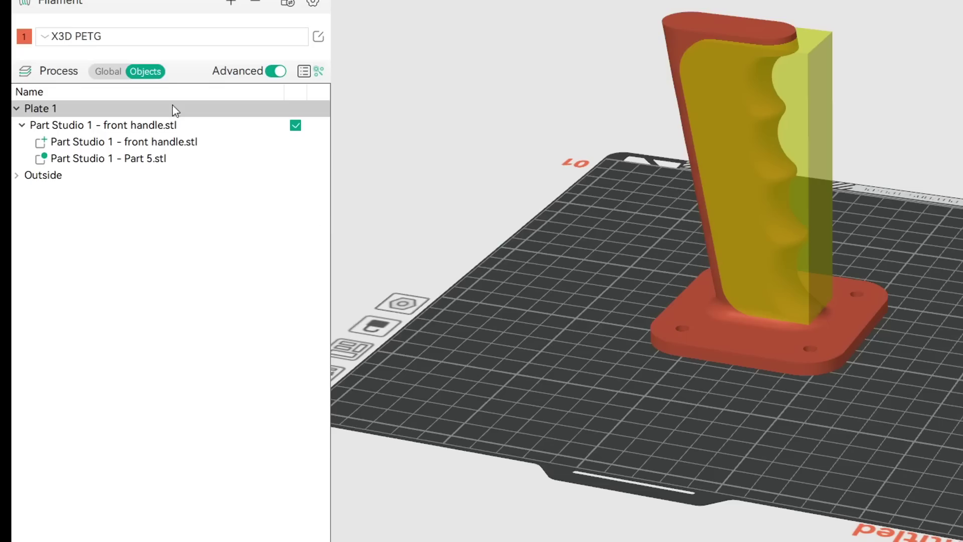
Step: Switch to the other slicer and open the fuzzy skin mode options for the front handle's Part 5 modifier
{"action": "left_click", "coordinate": [155, 158]}
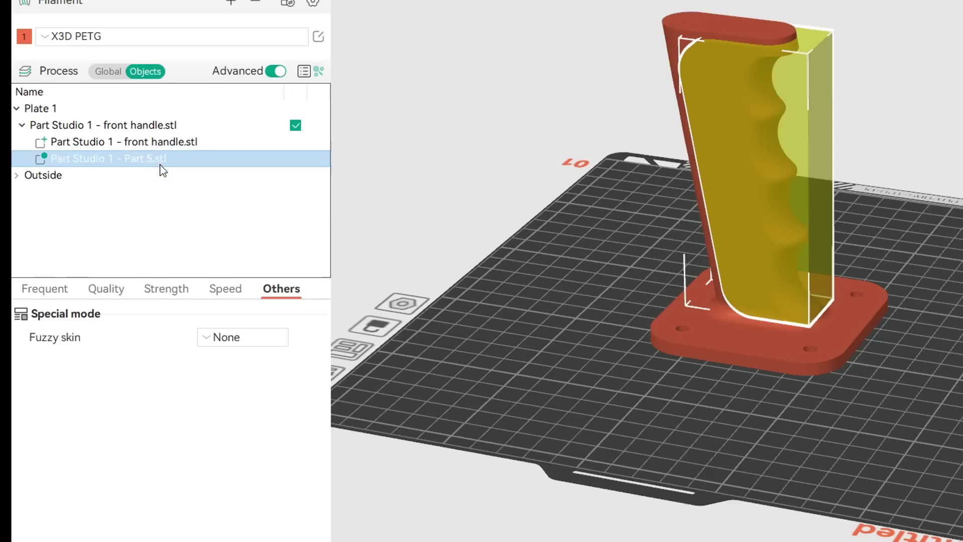
{"action": "left_click", "coordinate": [276, 340]}
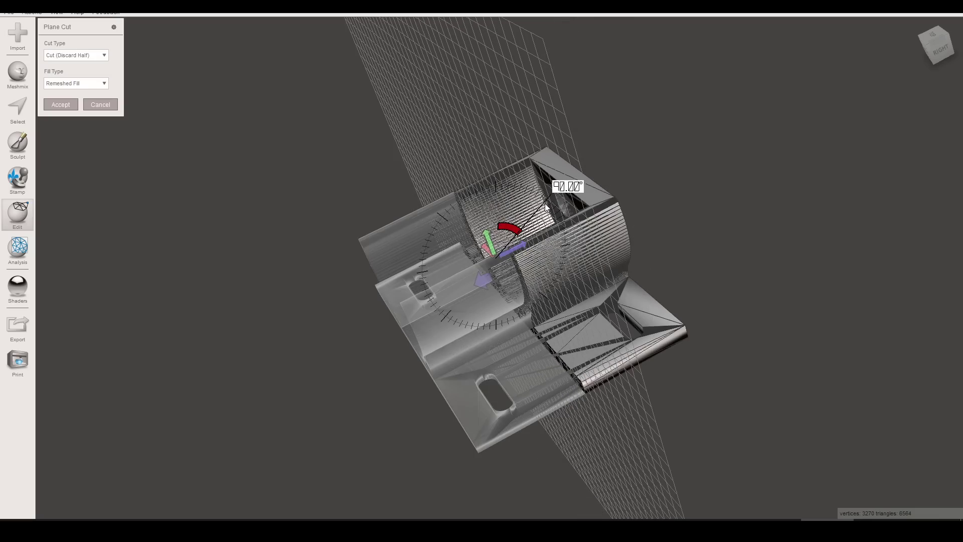
Step: In Meshmixer, apply the plane cut through the bracket using Cut (Discard Half) with Remeshed Fill
{"action": "right_click_drag", "start_coordinate": [545, 207], "coordinate": [367, 354]}
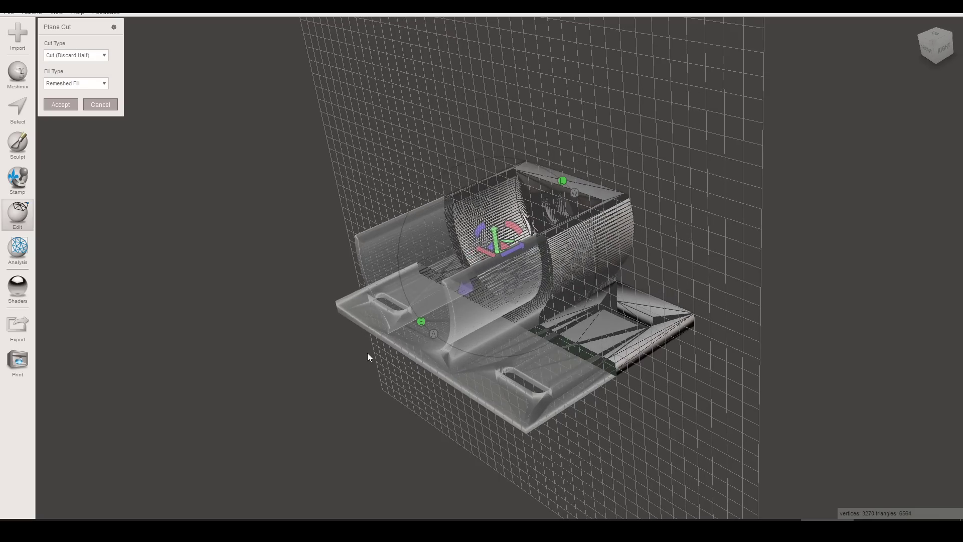
{"action": "left_click", "coordinate": [67, 106]}
{"action": "right_click_drag", "start_coordinate": [246, 242], "coordinate": [477, 330]}
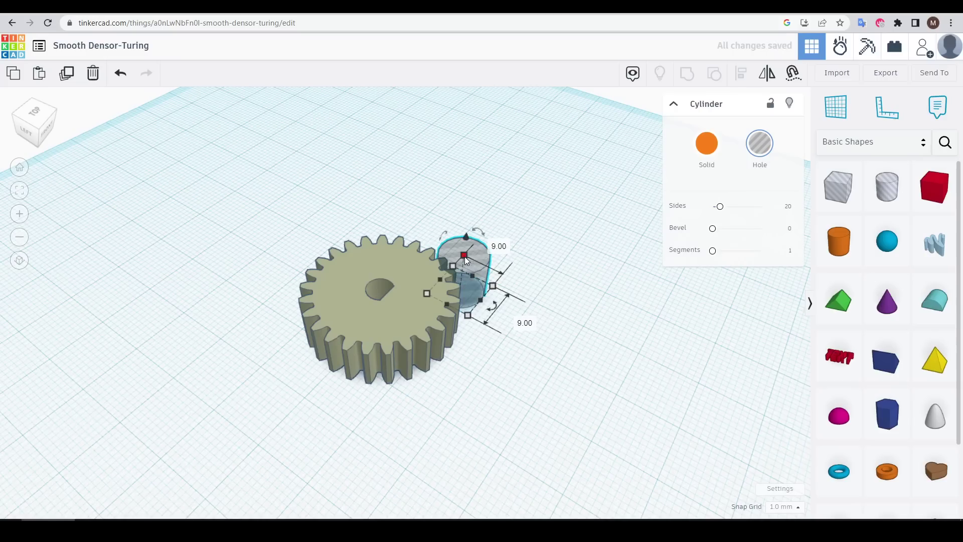
Step: In Tinkercad, make the hole cylinder taller, place it over the gear beside the bore and group both shapes
{"action": "left_click_drag", "start_coordinate": [464, 255], "coordinate": [470, 189]}
{"action": "left_click_drag", "start_coordinate": [474, 221], "coordinate": [425, 277]}
{"action": "key", "text": "ctrl+a"}
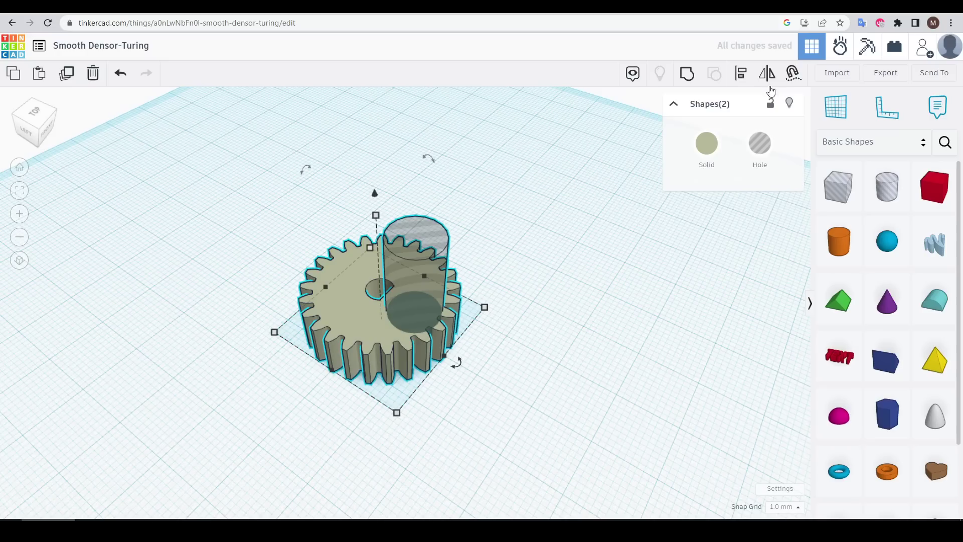
{"action": "left_click", "coordinate": [688, 73]}
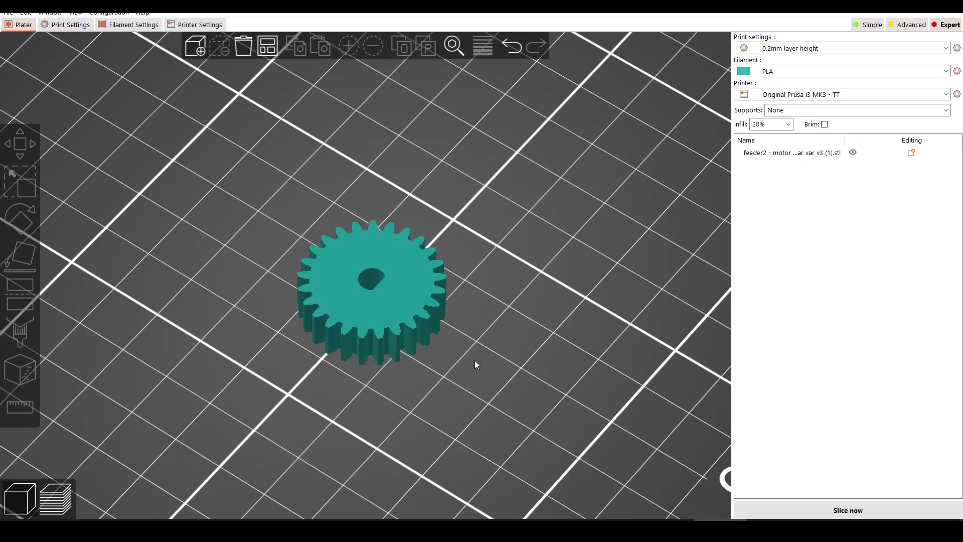
Step: In PrusaSlicer, add a box negative volume to the gear and move it over the gear's edge at about X 136, Y 86 mm
{"action": "right_click", "coordinate": [415, 270]}
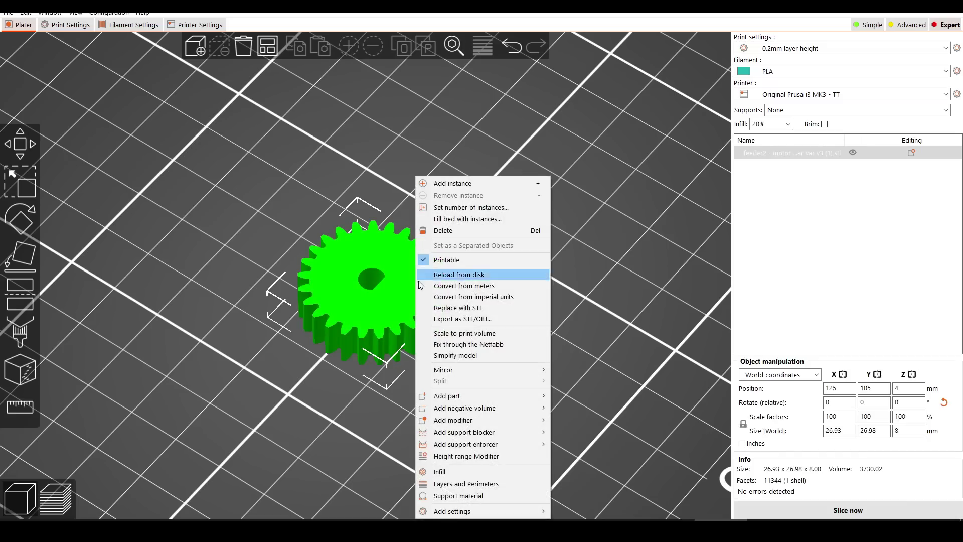
{"action": "mouse_move", "coordinate": [480, 408]}
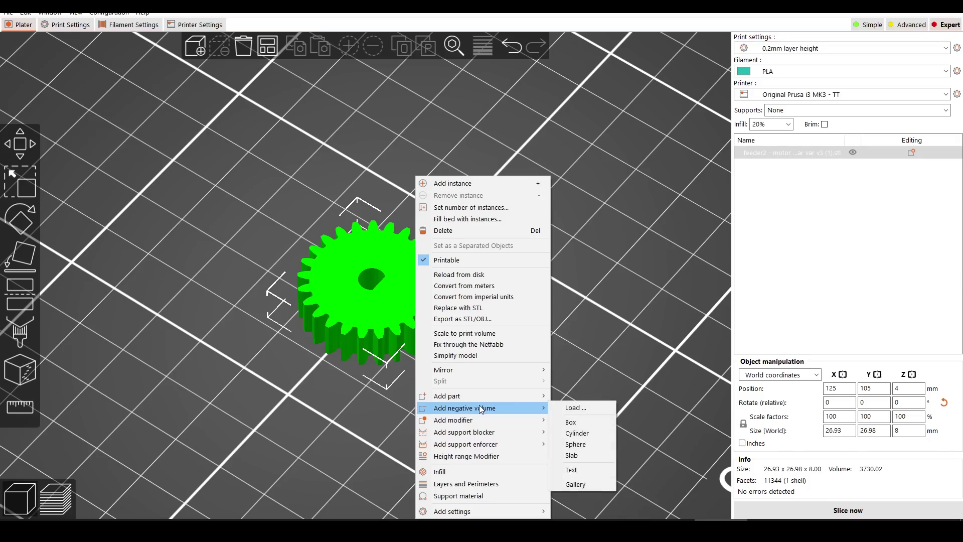
{"action": "left_click", "coordinate": [573, 422]}
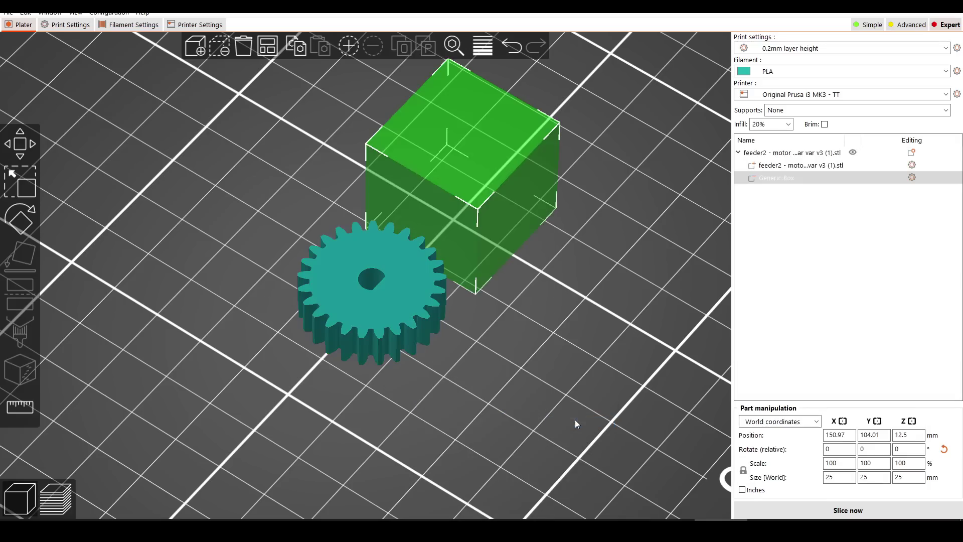
{"action": "key", "text": "m"}
{"action": "left_click_drag", "start_coordinate": [454, 150], "coordinate": [477, 272]}
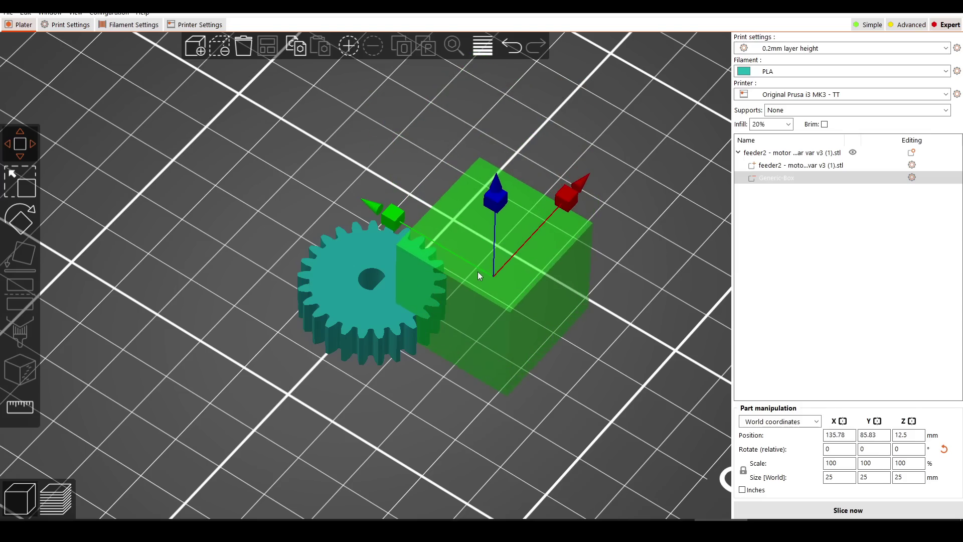
Step: Raise the negative box to about Z 17.4 mm, and slice the gear to inspect the partial cut
{"action": "left_click_drag", "start_coordinate": [496, 195], "coordinate": [500, 157]}
{"action": "left_click_drag", "start_coordinate": [477, 281], "coordinate": [599, 401]}
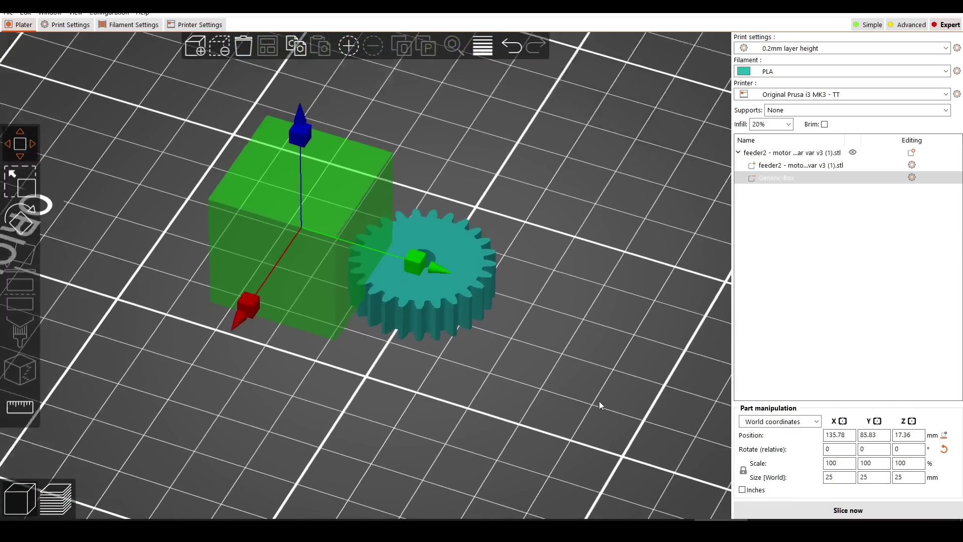
{"action": "scroll", "coordinate": [493, 282], "scroll_direction": "up", "scroll_amount": 2}
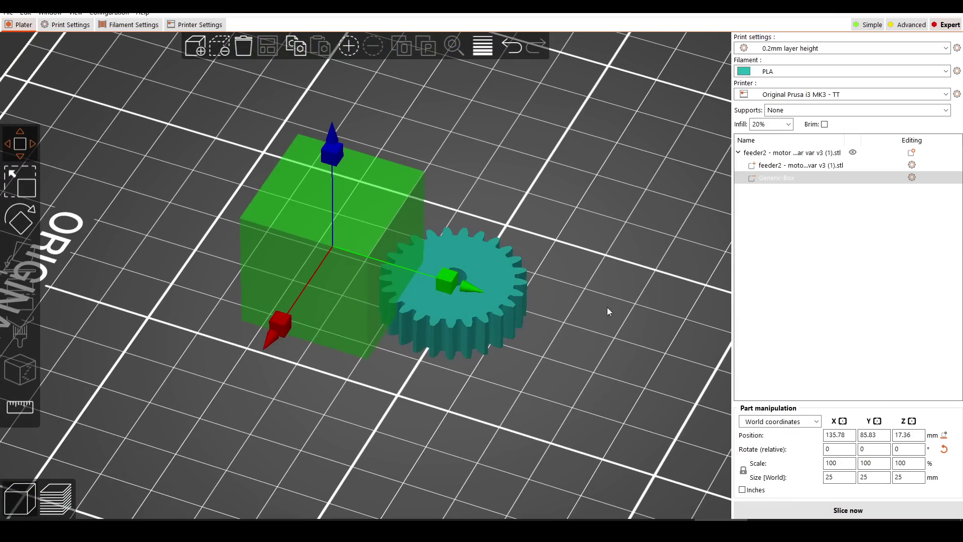
{"action": "left_click", "coordinate": [848, 510]}
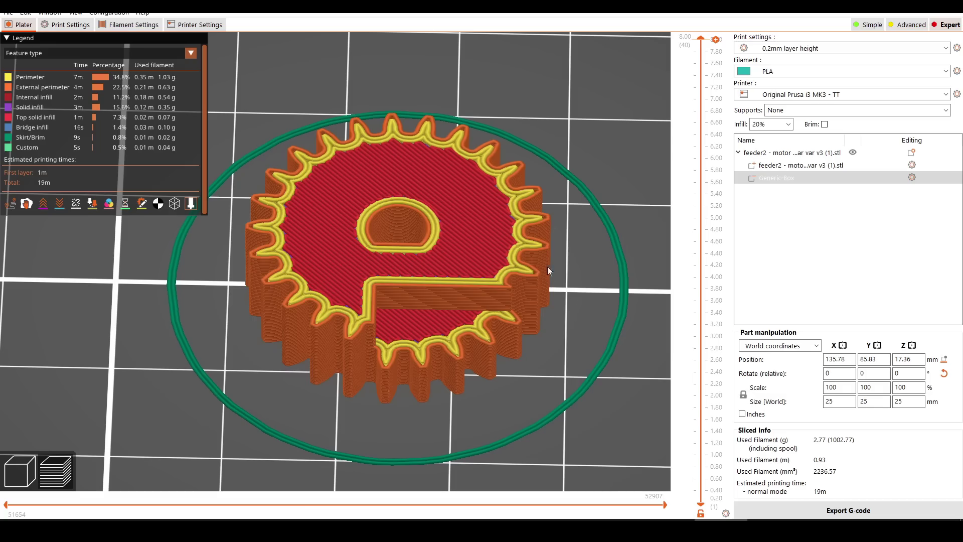
{"action": "left_click_drag", "start_coordinate": [429, 353], "coordinate": [399, 347]}
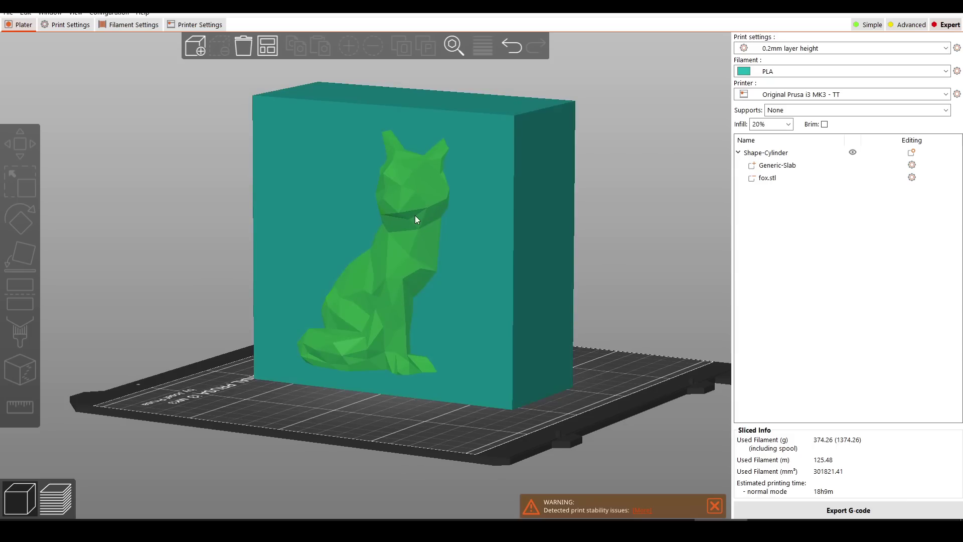
Step: Preview the sliced slab containing the fox.stl negative volume and examine its layers
{"action": "key", "text": "Tab"}
{"action": "left_click_drag", "start_coordinate": [396, 441], "coordinate": [381, 352]}
{"action": "mouse_move", "coordinate": [701, 38]}
{"action": "left_mouse_down"}
{"action": "mouse_move", "coordinate": [693, 436]}
{"action": "mouse_move", "coordinate": [701, 38]}
{"action": "left_mouse_up"}
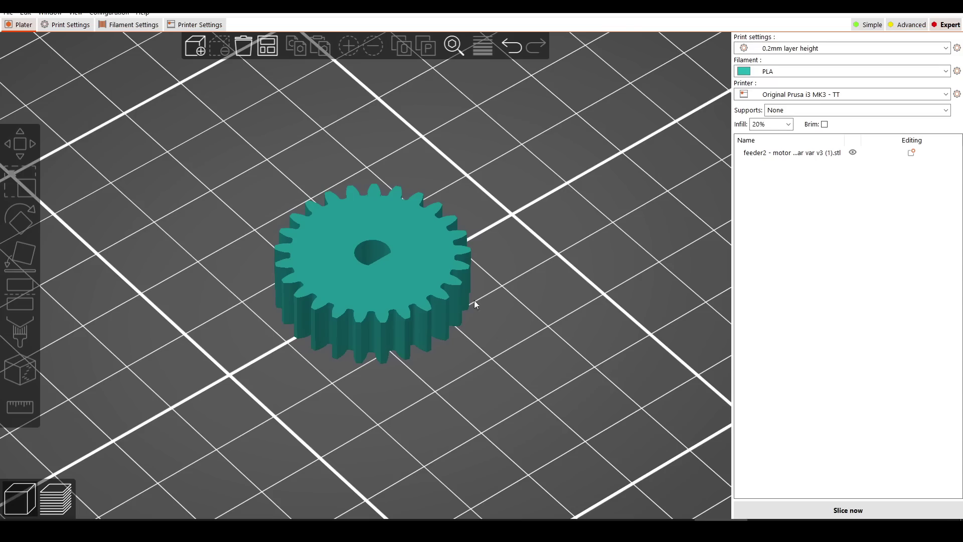
Step: Add a cylinder negative volume to the gear and move it over the gear's body
{"action": "right_click", "coordinate": [435, 278]}
{"action": "mouse_move", "coordinate": [485, 408]}
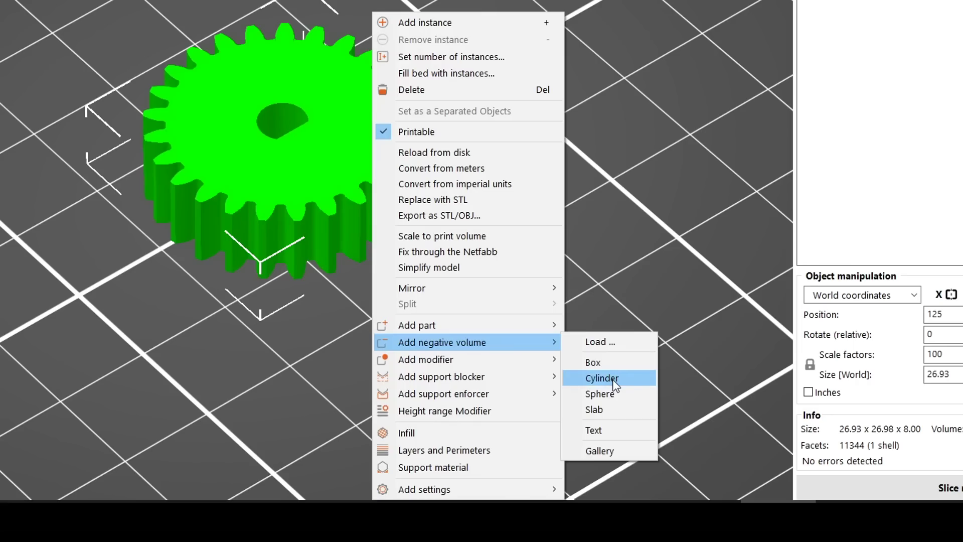
{"action": "left_click", "coordinate": [613, 380]}
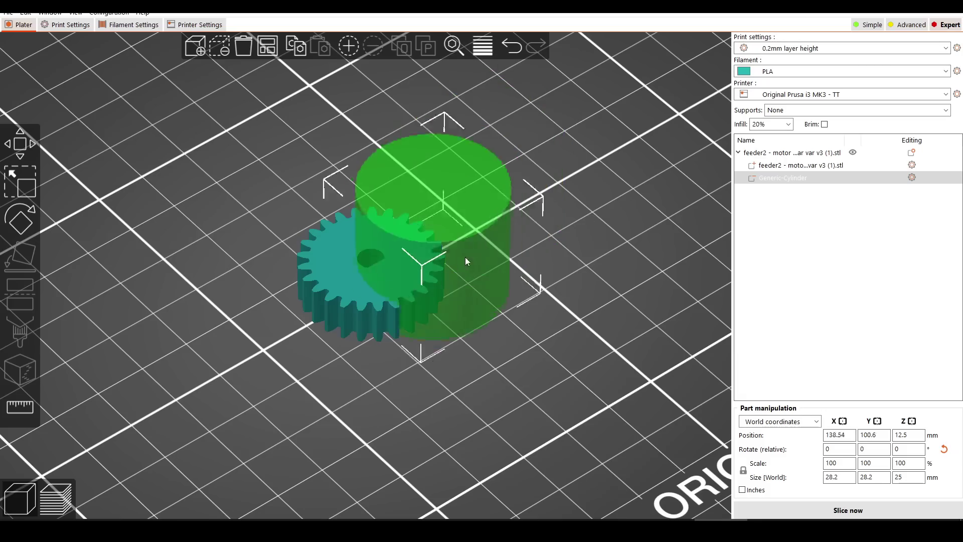
{"action": "left_click_drag", "start_coordinate": [465, 258], "coordinate": [441, 272]}
Step: Scale the negative cylinder down to a small hole between the gear's bore and teeth, and slice the gear
{"action": "key", "text": "s"}
{"action": "left_click_drag", "start_coordinate": [544, 277], "coordinate": [503, 332]}
{"action": "key", "text": "Tab"}
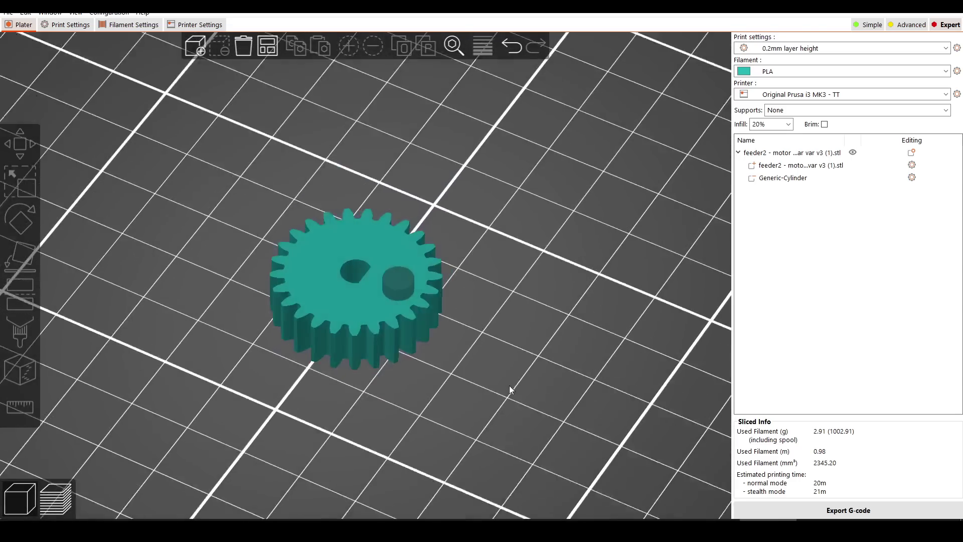
{"action": "scroll", "coordinate": [522, 447], "scroll_direction": "up", "scroll_amount": 2}
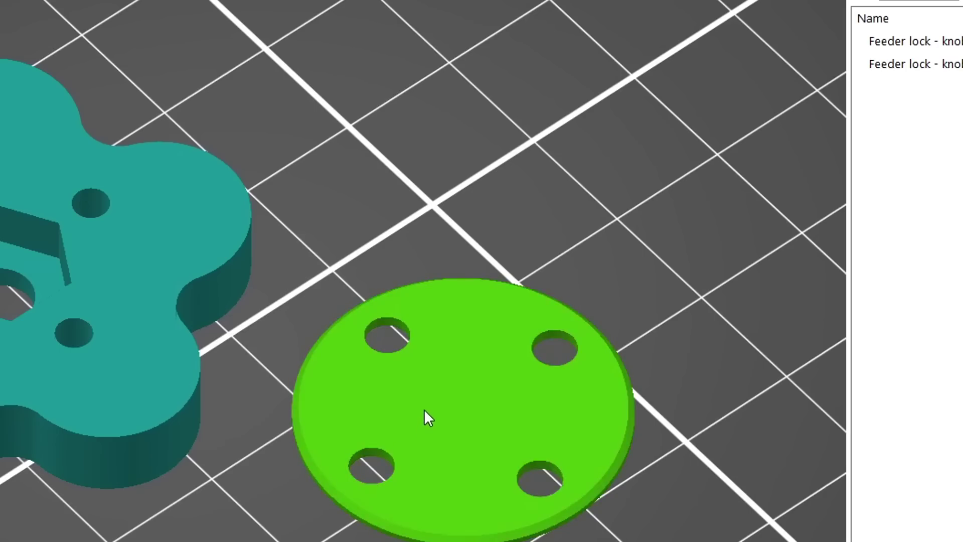
Step: Add an embossed text part reading "A" to the feeder lock knob cap
{"action": "right_click", "coordinate": [473, 340]}
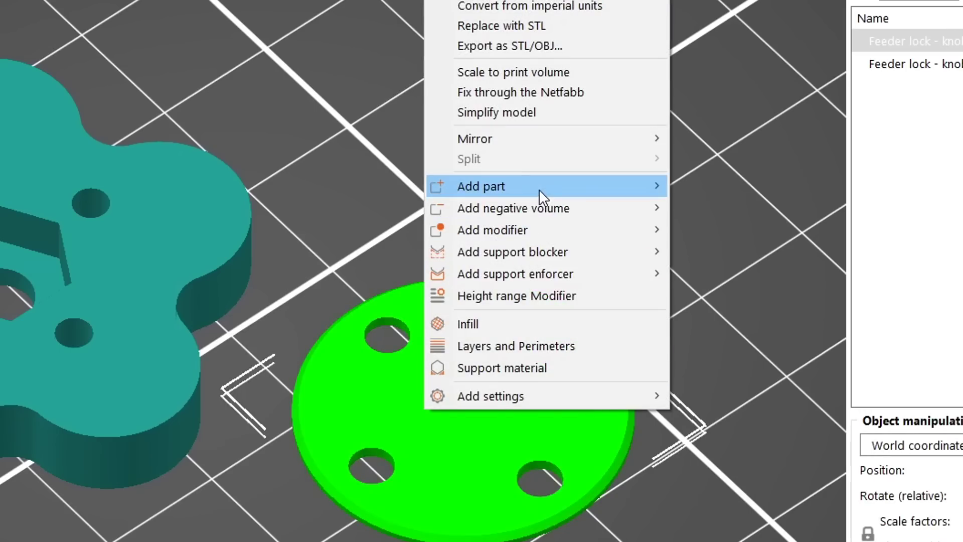
{"action": "mouse_move", "coordinate": [539, 191]}
{"action": "left_click", "coordinate": [721, 301]}
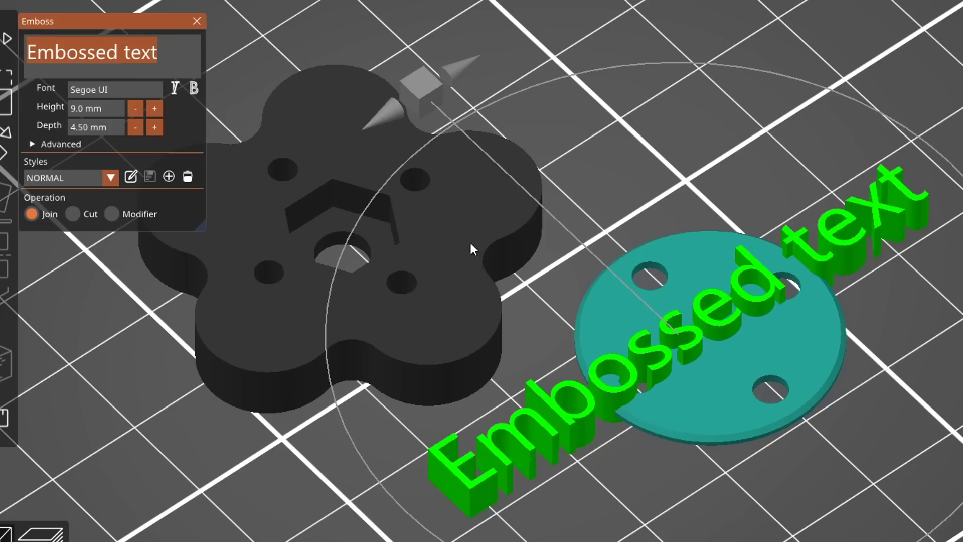
{"action": "type", "text": "A"}
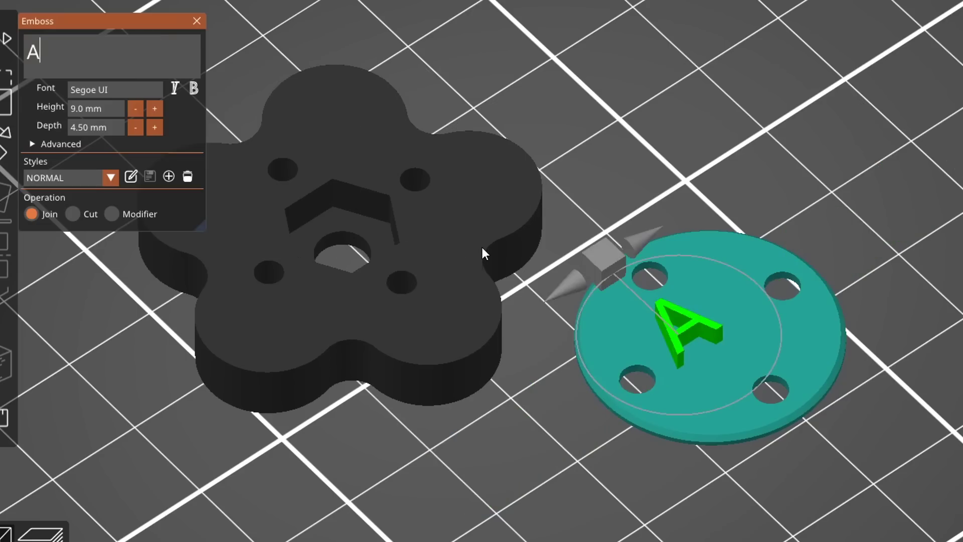
Step: Set the embossed letter's height to 10 mm and its depth to 1 mm
{"action": "left_click", "coordinate": [155, 109]}
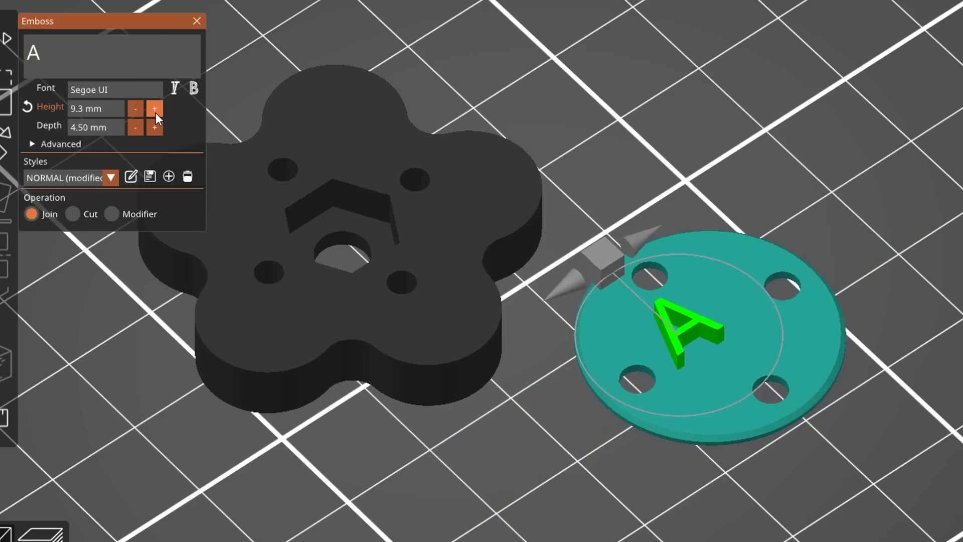
{"action": "left_click", "coordinate": [155, 109]}
{"action": "left_click", "coordinate": [155, 109]}
{"action": "left_click", "coordinate": [155, 109]}
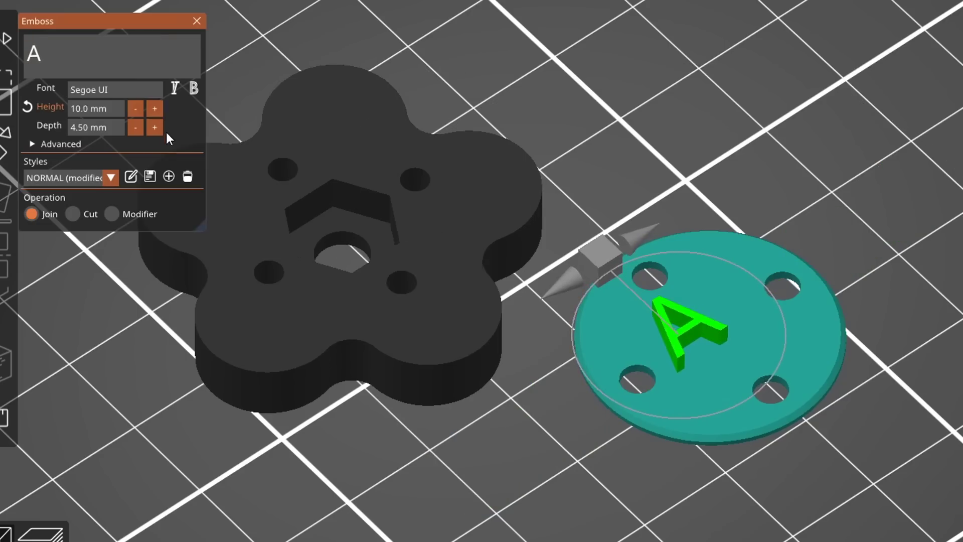
{"action": "left_click", "coordinate": [87, 128]}
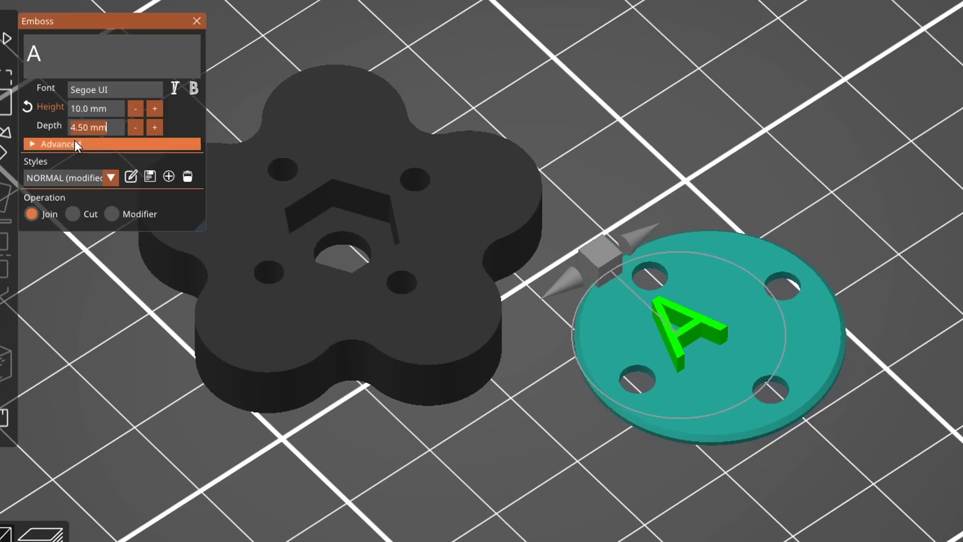
{"action": "type", "text": "1"}
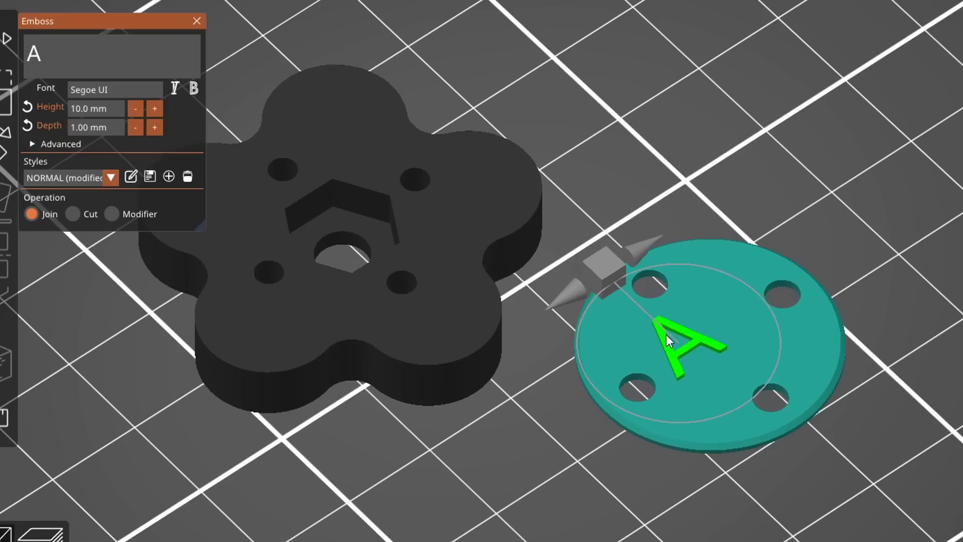
Step: Move the embossed letter to the middle of the knob cap and look through the available fonts
{"action": "left_click_drag", "start_coordinate": [667, 335], "coordinate": [698, 330]}
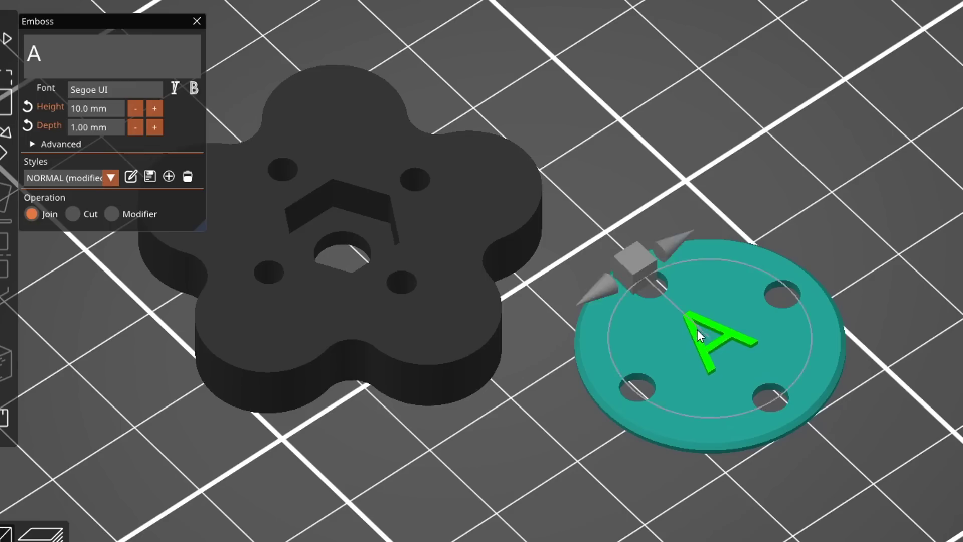
{"action": "left_click", "coordinate": [136, 92]}
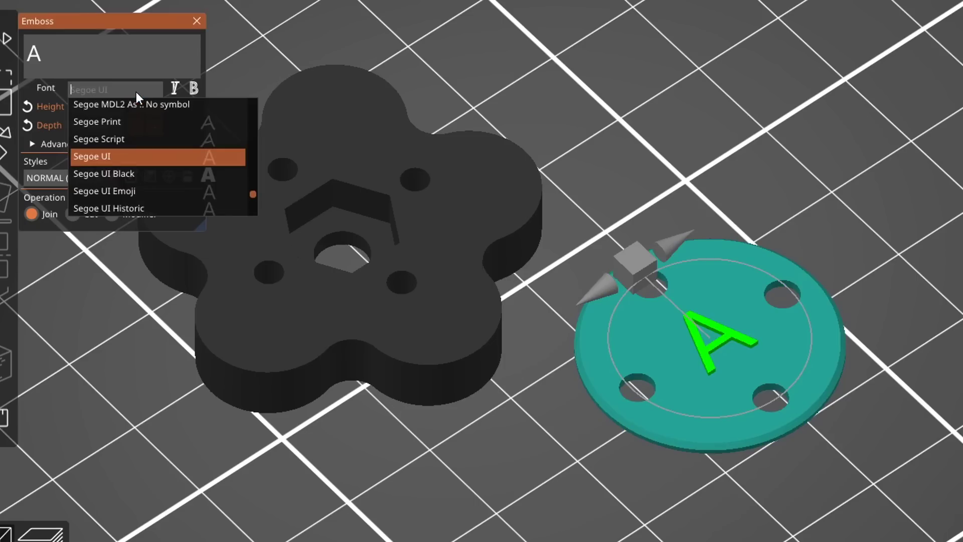
{"action": "left_click", "coordinate": [132, 25]}
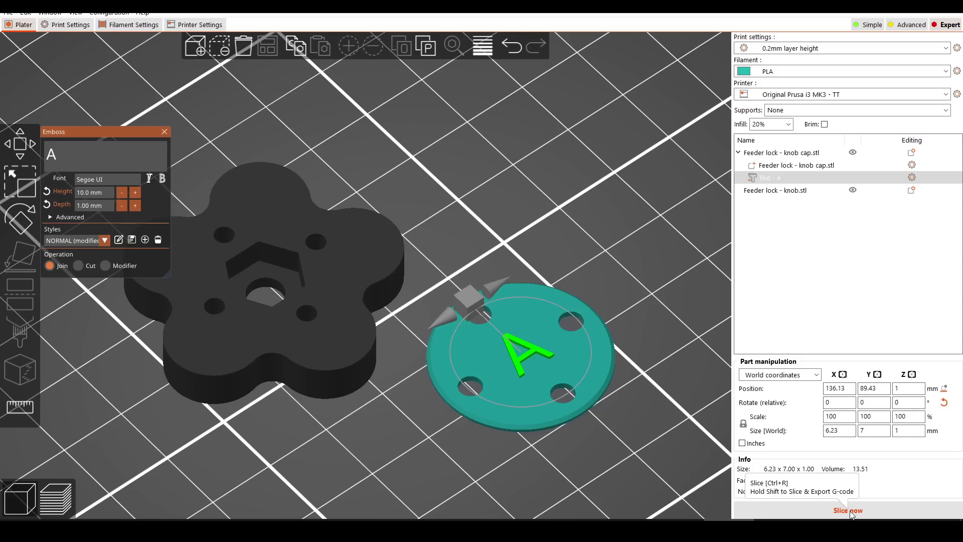
Step: Slice the plate and inspect the embossed letter on the knob cap up close
{"action": "left_click", "coordinate": [850, 514]}
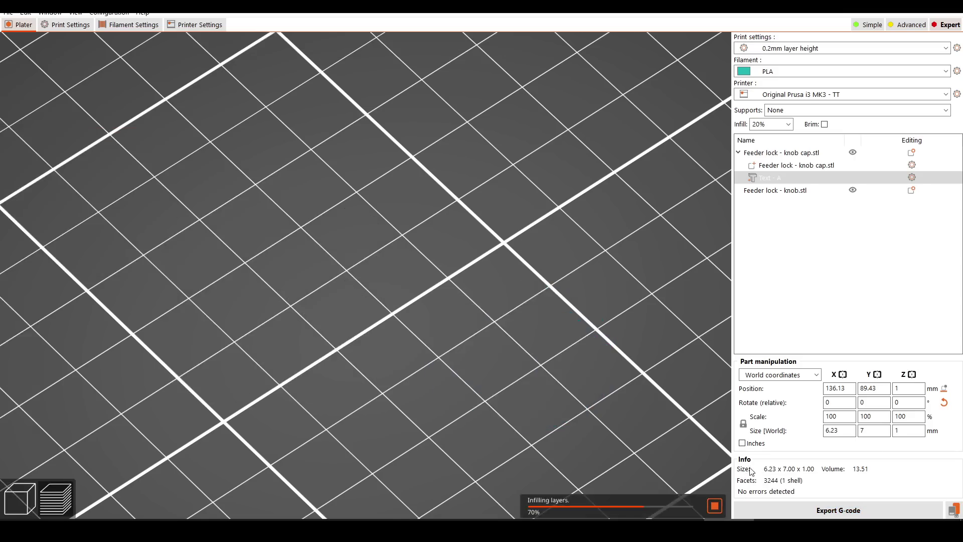
{"action": "scroll", "coordinate": [535, 323], "scroll_direction": "up", "scroll_amount": 10}
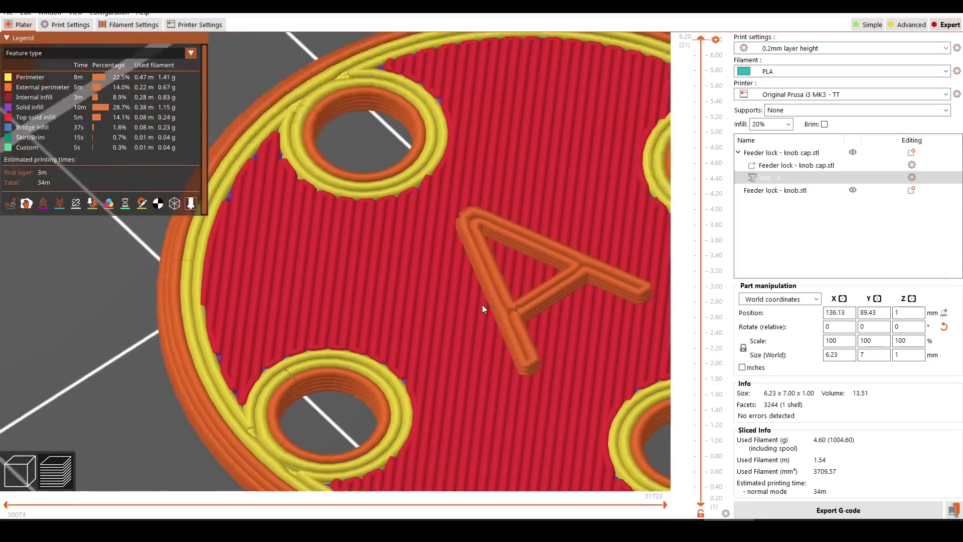
{"action": "right_click_drag", "start_coordinate": [483, 308], "coordinate": [355, 201]}
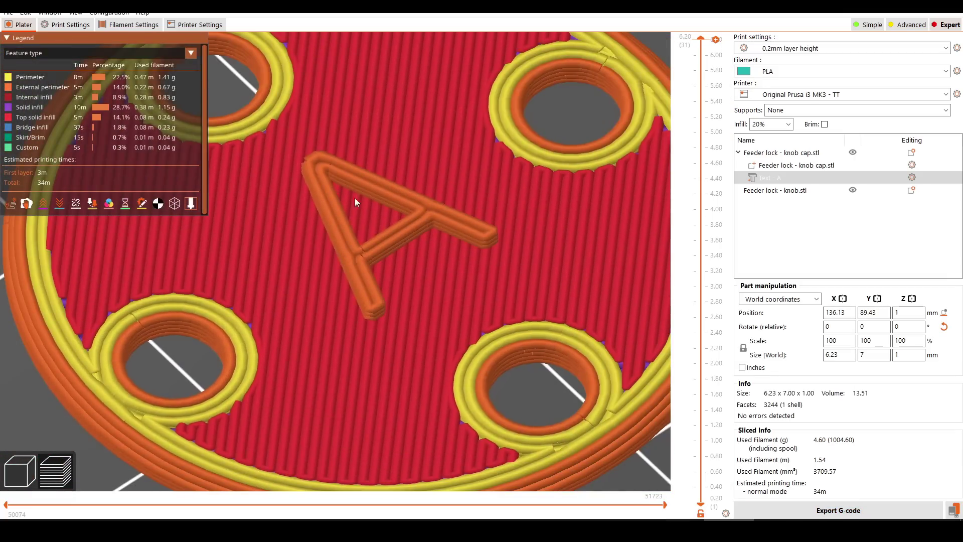
Step: Add the text "B" to the feeder lock knob, 10 mm high and 1 mm deep, with its operation set to Cut
{"action": "scroll", "coordinate": [477, 302], "scroll_direction": "down", "scroll_amount": 5}
{"action": "left_click_drag", "start_coordinate": [477, 302], "coordinate": [455, 293]}
{"action": "scroll", "coordinate": [485, 304], "scroll_direction": "up", "scroll_amount": 5}
{"action": "scroll", "coordinate": [455, 294], "scroll_direction": "down", "scroll_amount": 3}
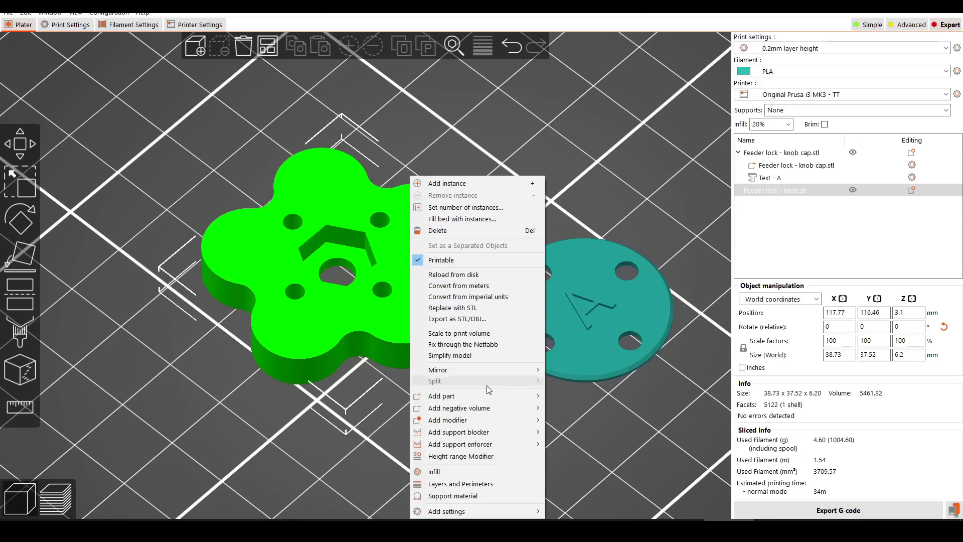
{"action": "mouse_move", "coordinate": [526, 397]}
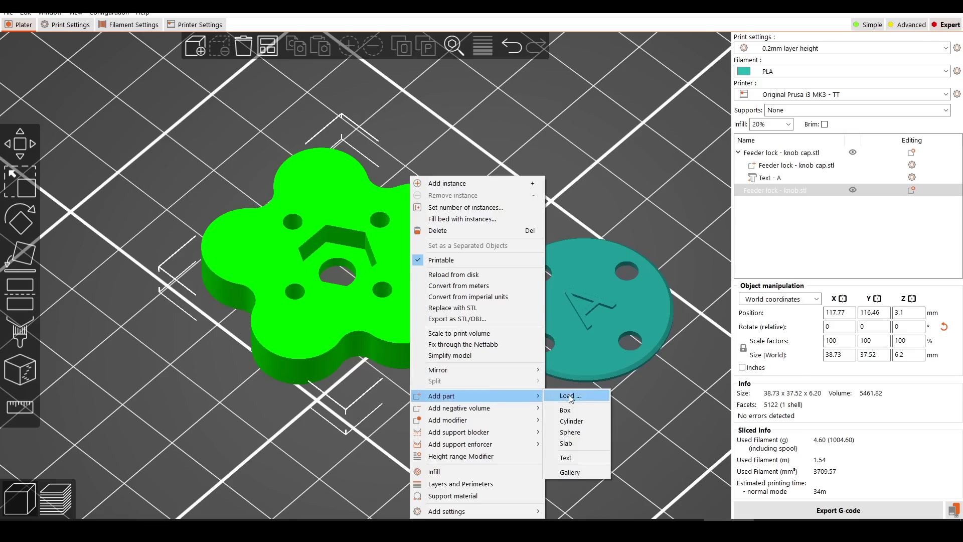
{"action": "left_click", "coordinate": [565, 457]}
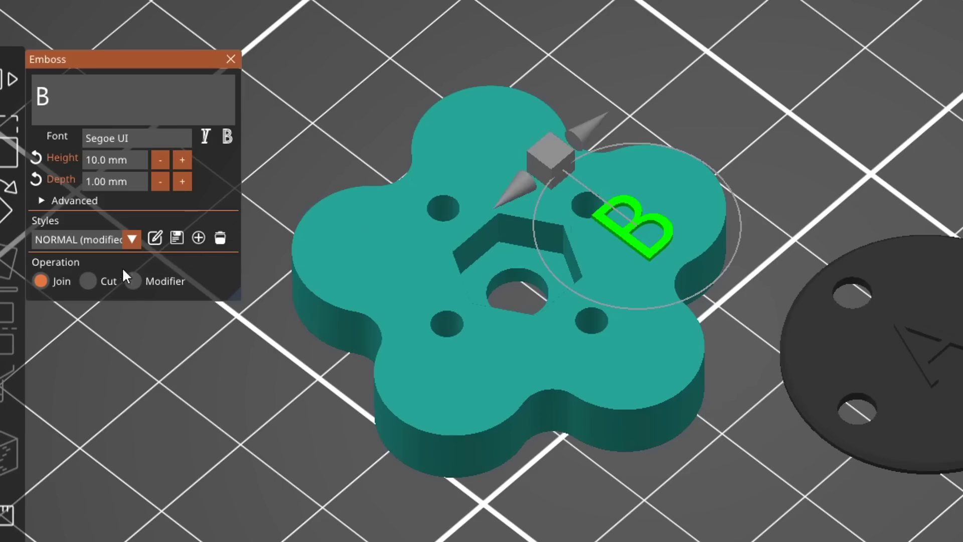
{"action": "left_click", "coordinate": [88, 280]}
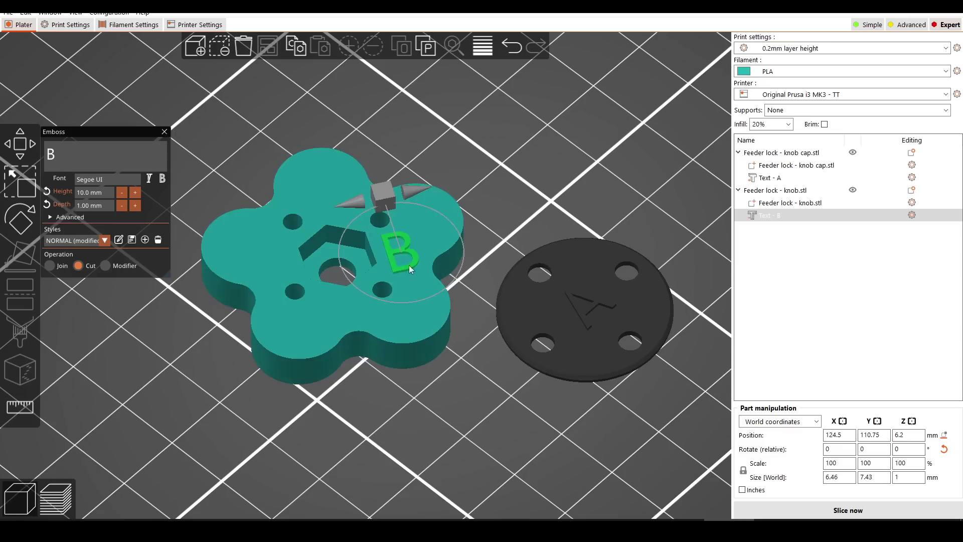
Step: Slice the plate and inspect the letter cut into the knob up close
{"action": "left_click", "coordinate": [853, 508]}
{"action": "scroll", "coordinate": [346, 251], "scroll_direction": "up", "scroll_amount": 10}
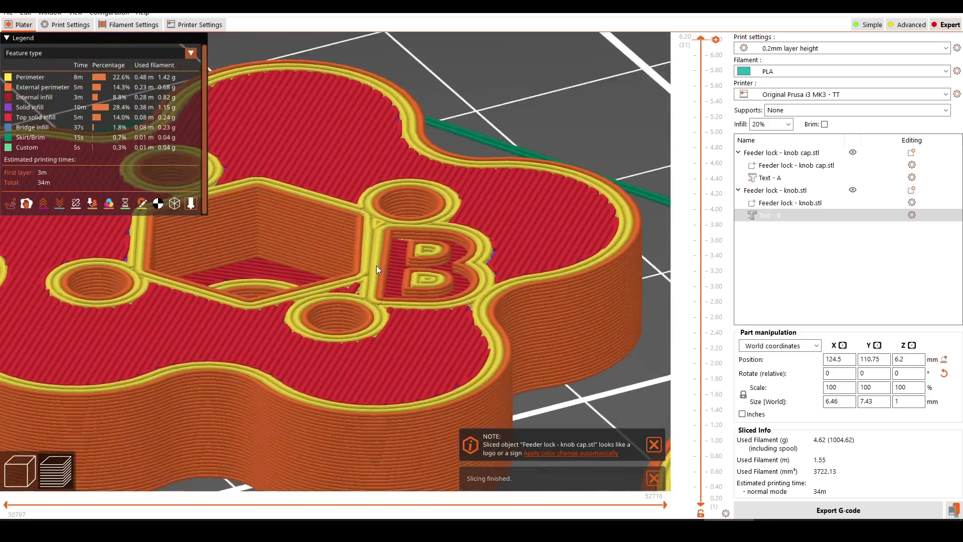
{"action": "left_click_drag", "start_coordinate": [376, 265], "coordinate": [426, 305]}
{"action": "scroll", "coordinate": [432, 306], "scroll_direction": "down", "scroll_amount": 8}
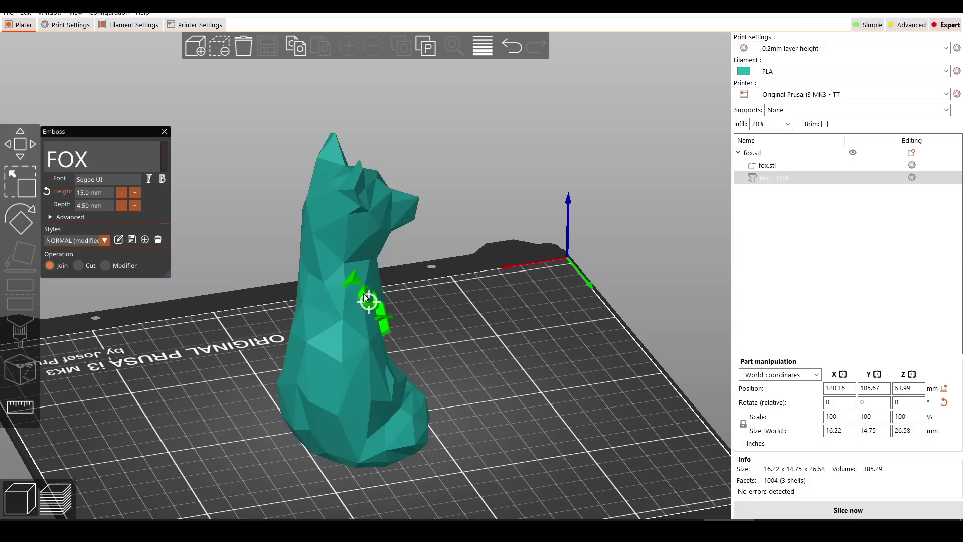
Step: Place the FOX text lower on the fox's body as a bold modifier
{"action": "left_click_drag", "start_coordinate": [365, 296], "coordinate": [324, 327]}
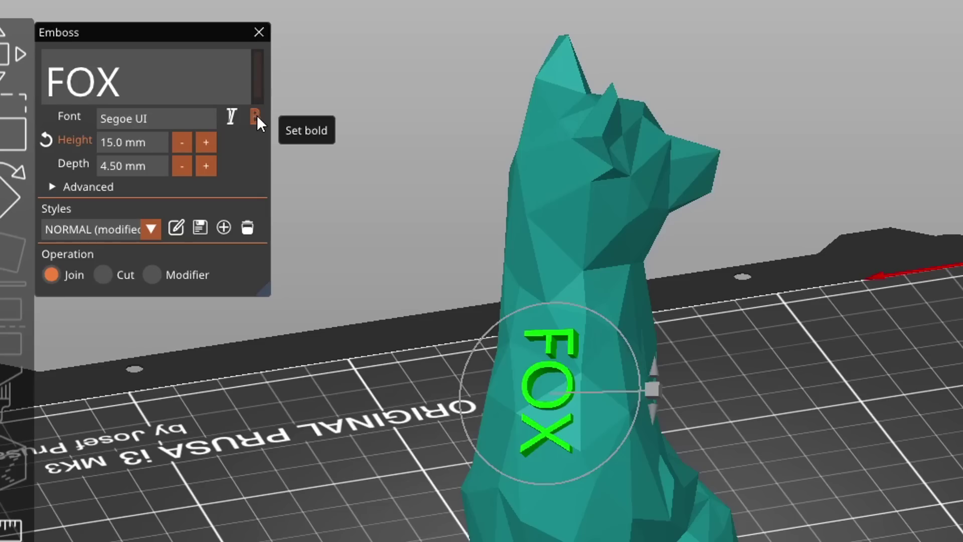
{"action": "left_click", "coordinate": [162, 178]}
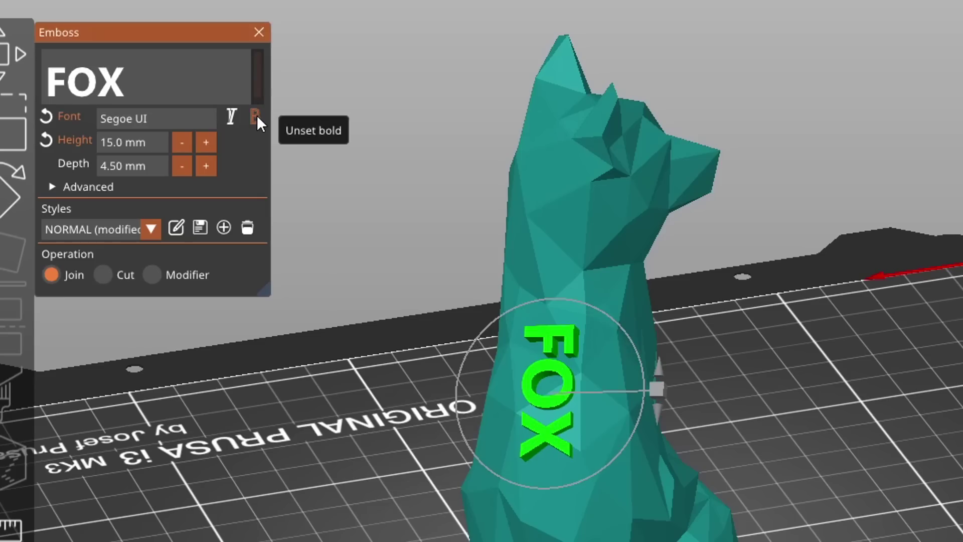
{"action": "left_click", "coordinate": [152, 275]}
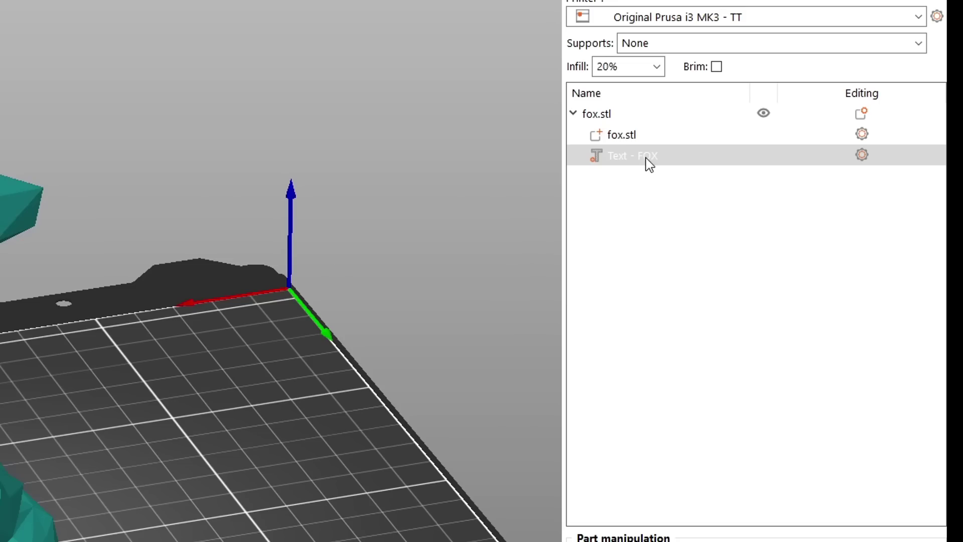
Step: Add Fuzzy Skin settings to the FOX text modifier and inspect its textured letters in the sliced preview
{"action": "right_click", "coordinate": [646, 158]}
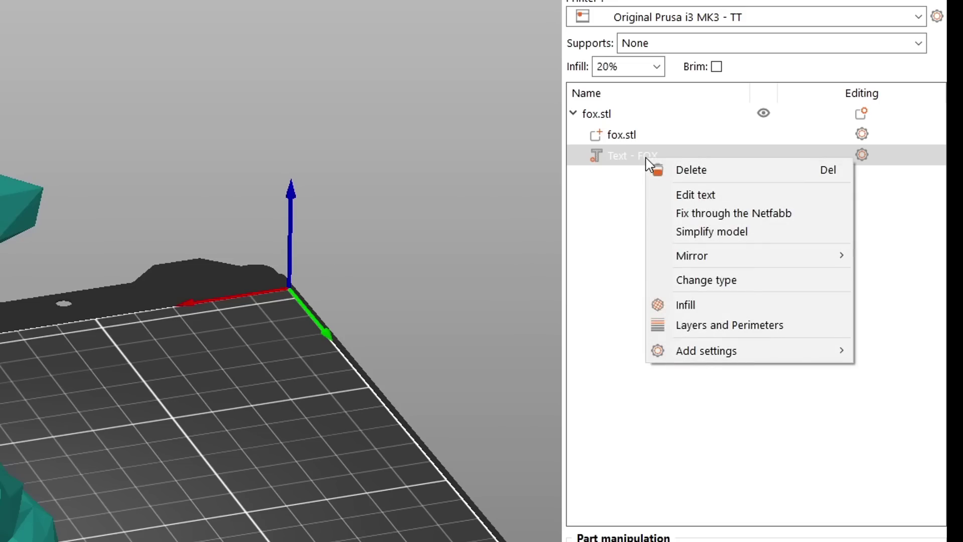
{"action": "mouse_move", "coordinate": [698, 351]}
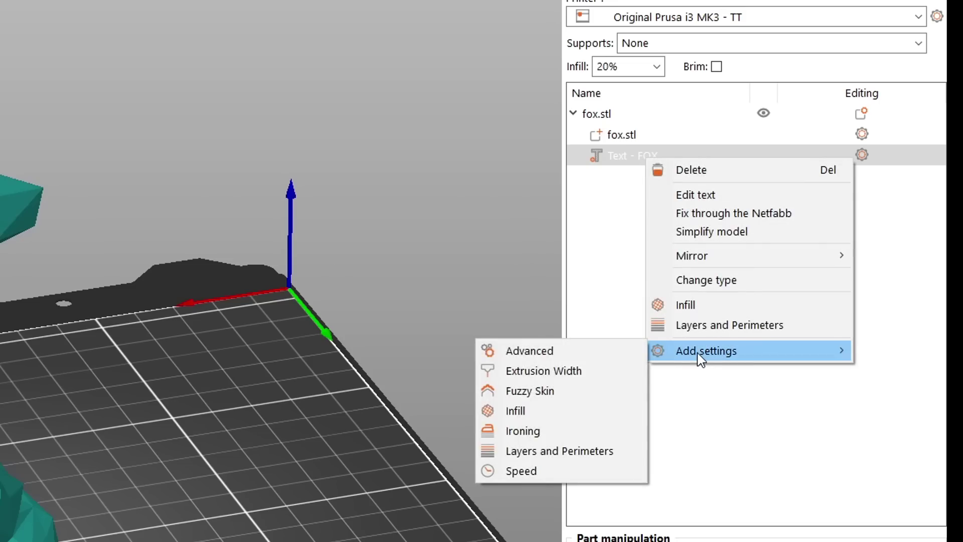
{"action": "left_click", "coordinate": [579, 396]}
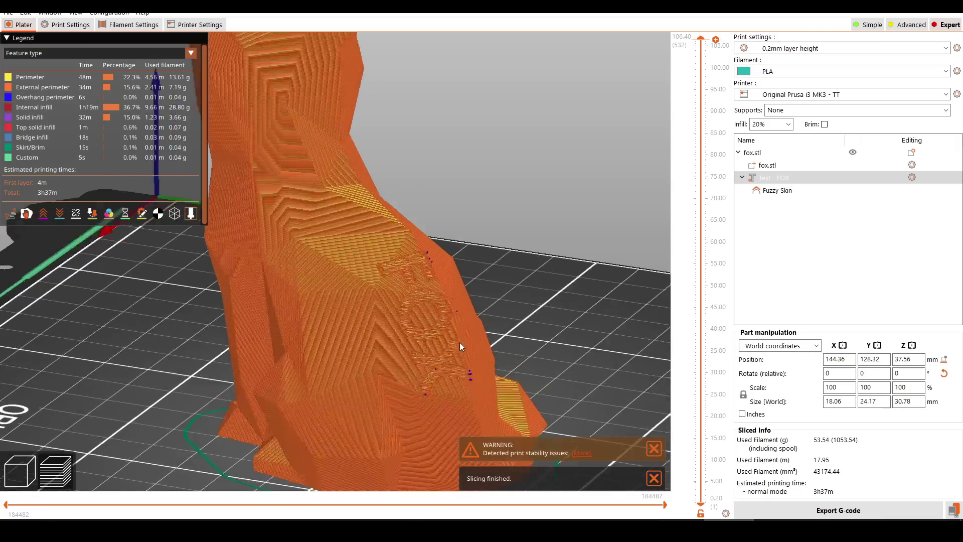
{"action": "scroll", "coordinate": [460, 342], "scroll_direction": "up", "scroll_amount": 5}
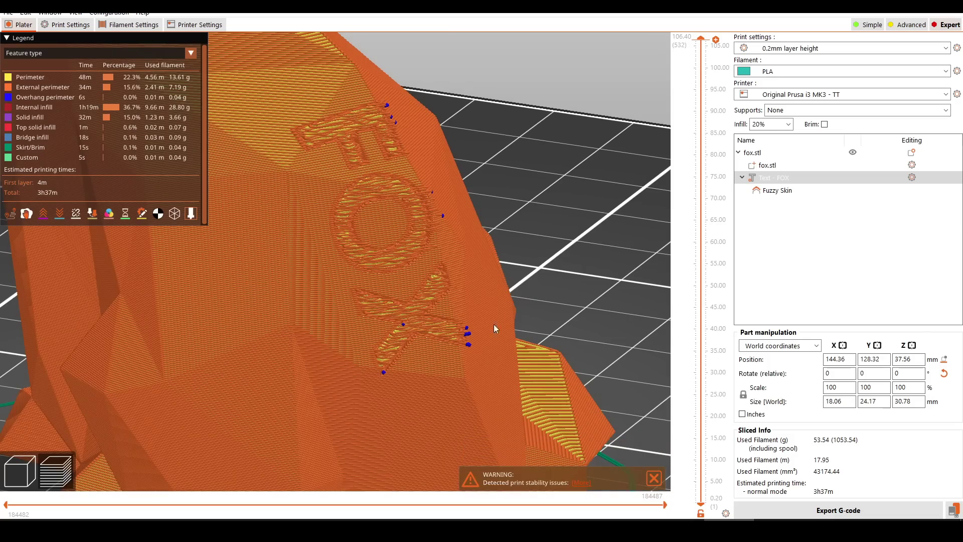
{"action": "scroll", "coordinate": [559, 319], "scroll_direction": "down", "scroll_amount": 5}
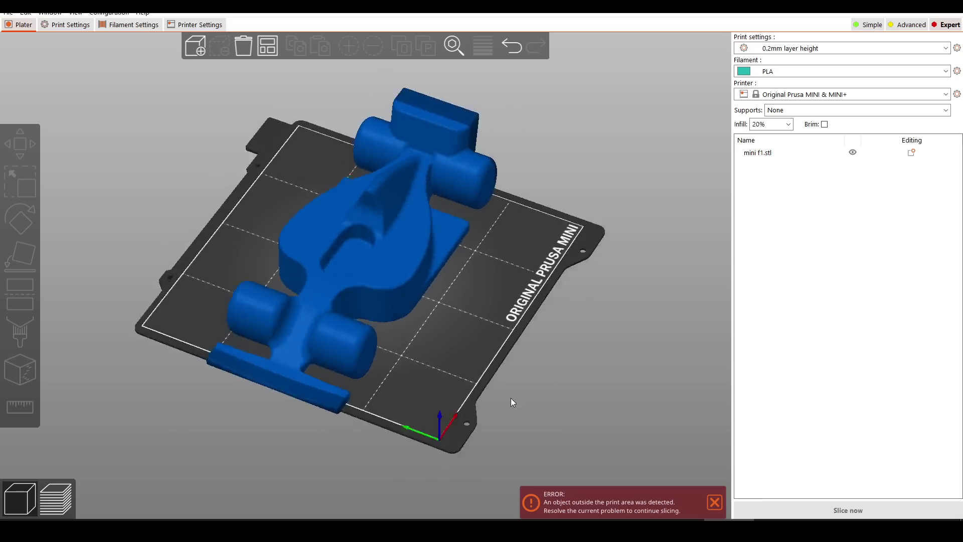
Step: Start a cut on the mini F1 car and turn the cut plane vertical across the middle of the car's body
{"action": "left_click_drag", "start_coordinate": [511, 399], "coordinate": [471, 395]}
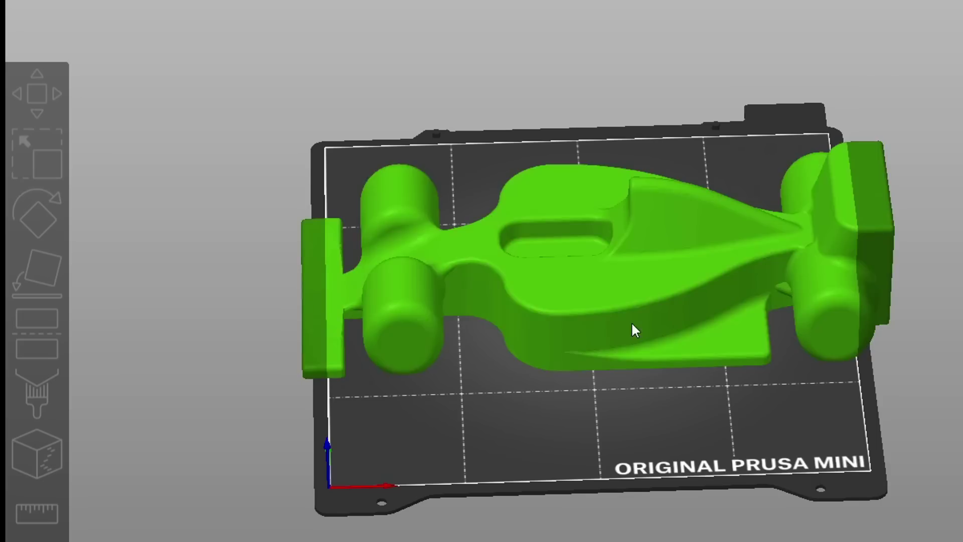
{"action": "left_click", "coordinate": [394, 284]}
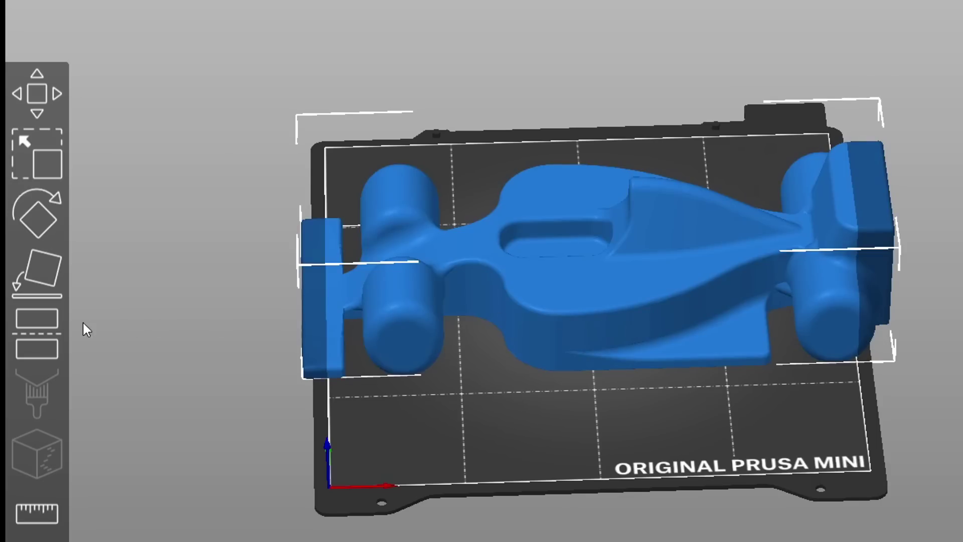
{"action": "left_click", "coordinate": [49, 323]}
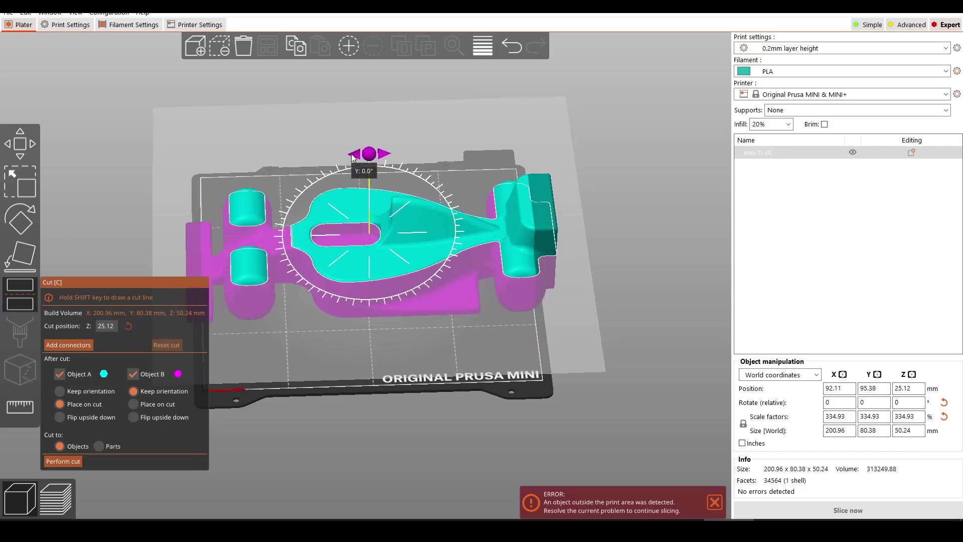
{"action": "left_click_drag", "start_coordinate": [352, 157], "coordinate": [289, 236]}
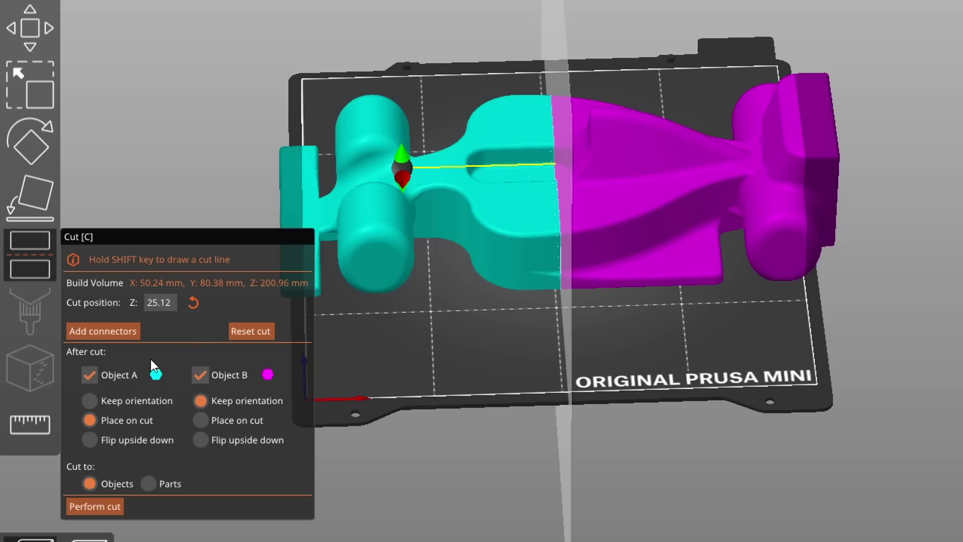
Step: Keep both halves of the car in their original orientation and perform the cut into separate objects
{"action": "left_click", "coordinate": [203, 373]}
{"action": "left_click", "coordinate": [203, 373]}
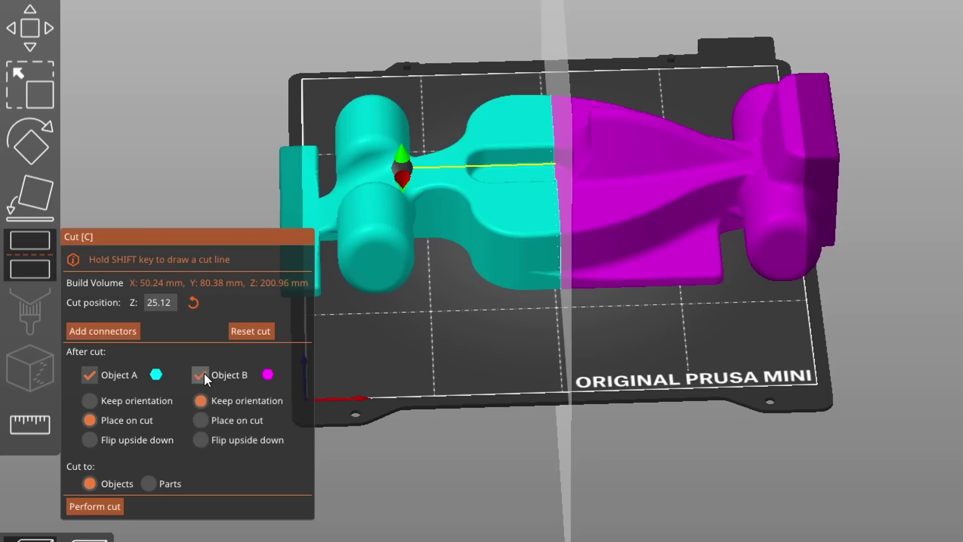
{"action": "left_click", "coordinate": [94, 400]}
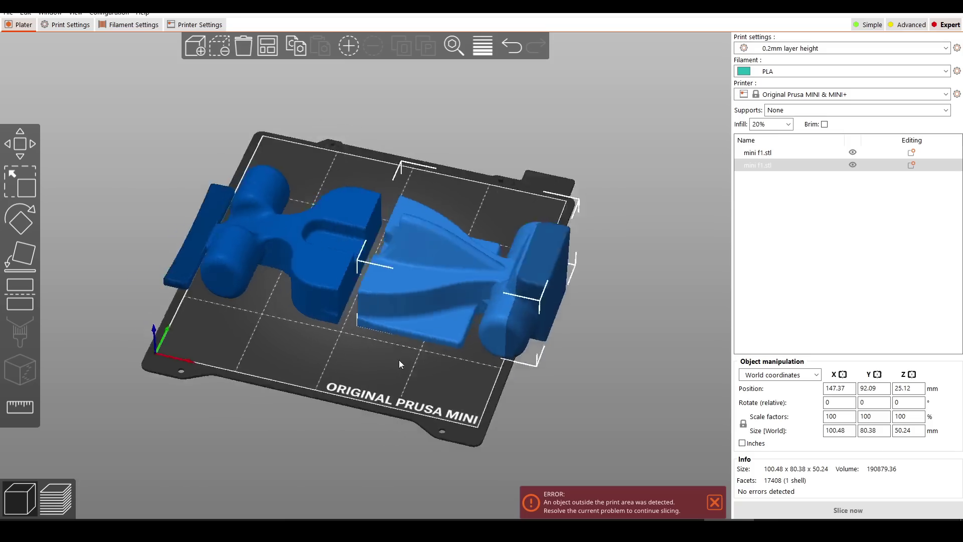
{"action": "left_click_drag", "start_coordinate": [399, 360], "coordinate": [356, 305]}
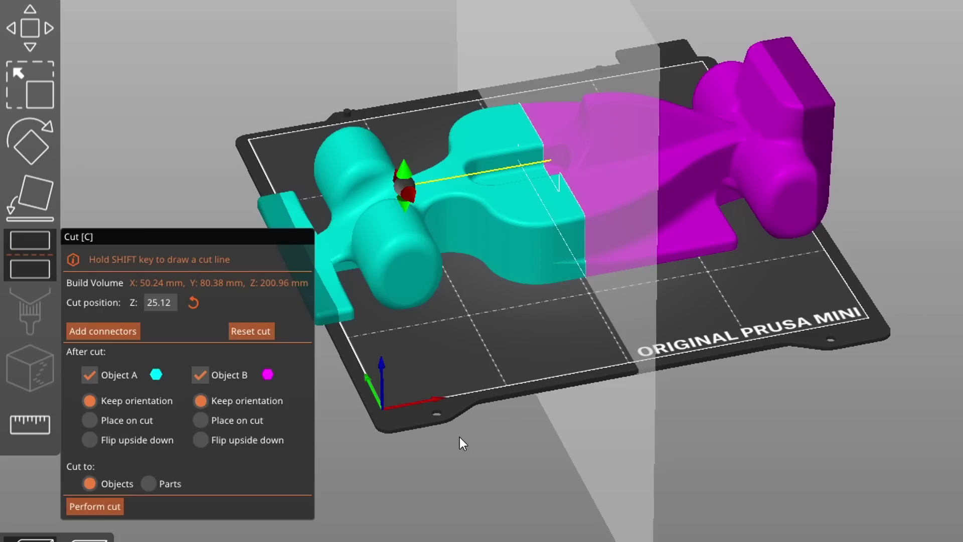
Step: Add four circular prism plug connectors to the car's cut face, two on each side of the cockpit opening
{"action": "left_click", "coordinate": [124, 332]}
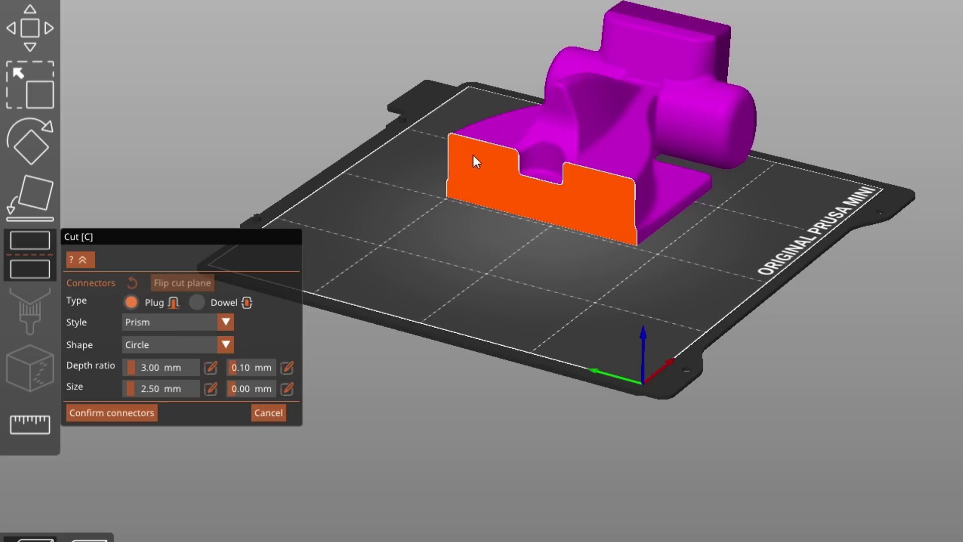
{"action": "scroll", "coordinate": [470, 155], "scroll_direction": "up", "scroll_amount": 4}
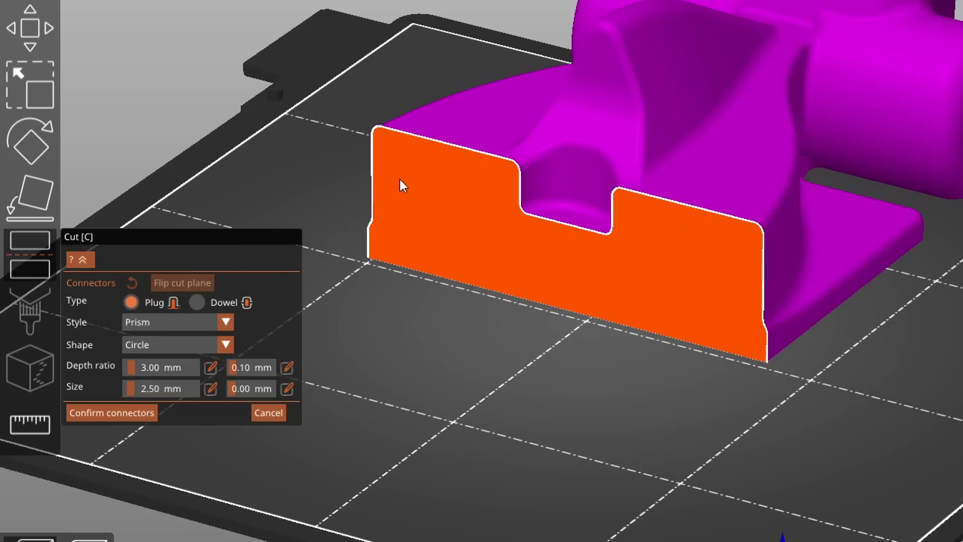
{"action": "left_click", "coordinate": [400, 180]}
{"action": "left_click", "coordinate": [646, 236]}
{"action": "left_click", "coordinate": [718, 253]}
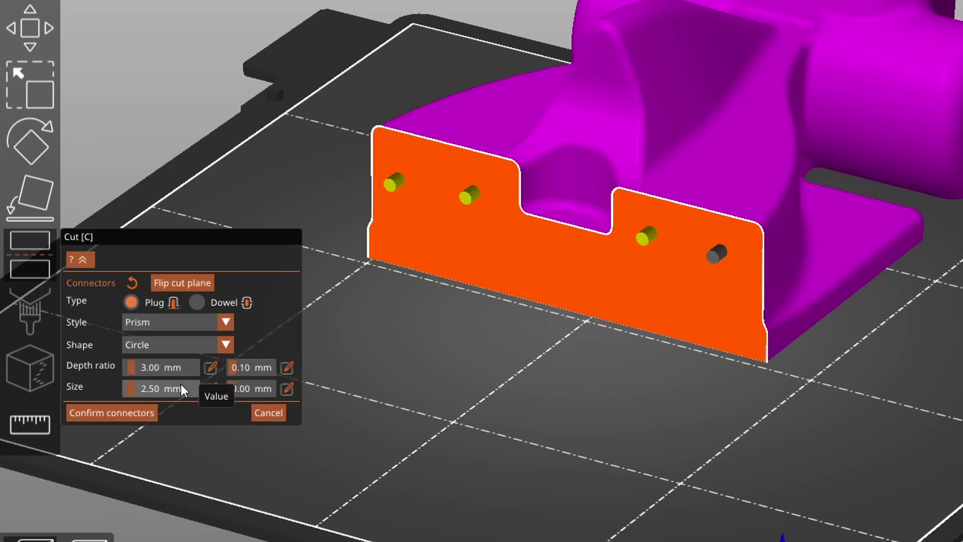
Step: Set the plug connectors' depth to 3.62 mm and size to 6.03 mm, and perform the cut with them
{"action": "left_click", "coordinate": [224, 347]}
{"action": "left_click", "coordinate": [165, 410]}
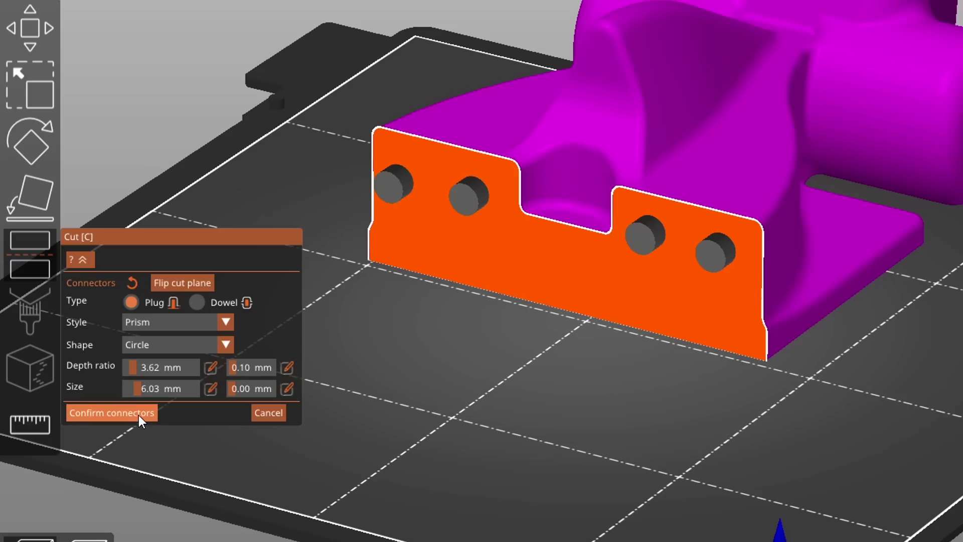
{"action": "left_click", "coordinate": [138, 414]}
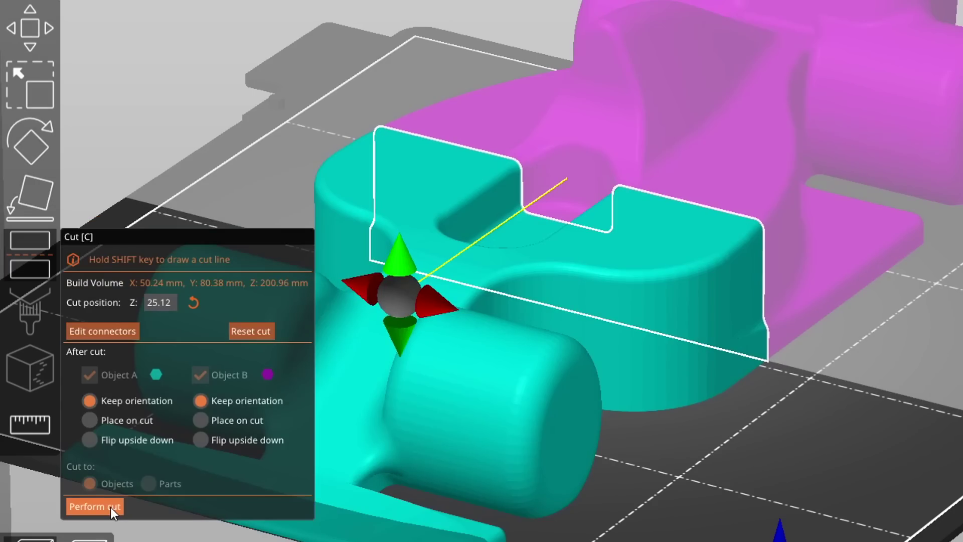
{"action": "left_click", "coordinate": [95, 507]}
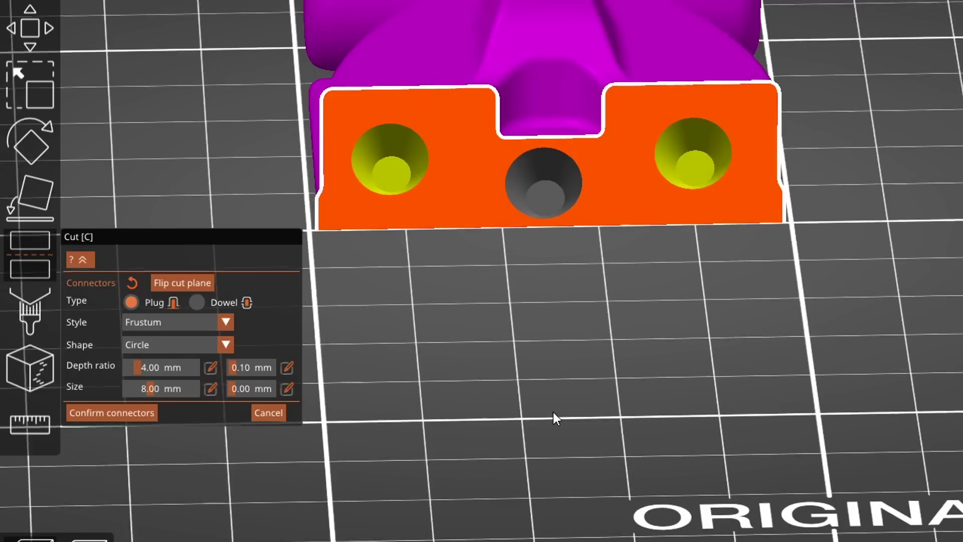
Step: Shift one outer frustum connector slightly inward on the cut face and check the available connector styles
{"action": "left_click_drag", "start_coordinate": [553, 412], "coordinate": [418, 188]}
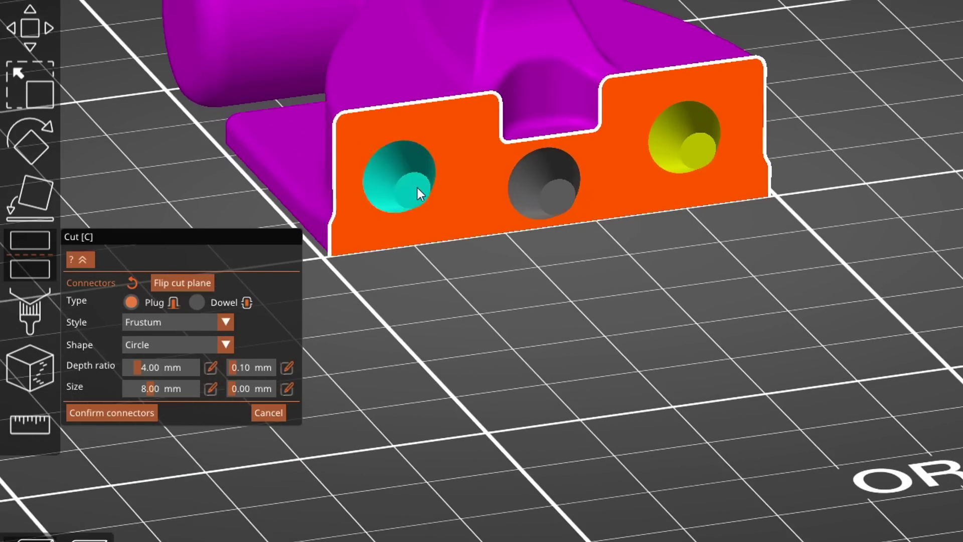
{"action": "left_click", "coordinate": [417, 188]}
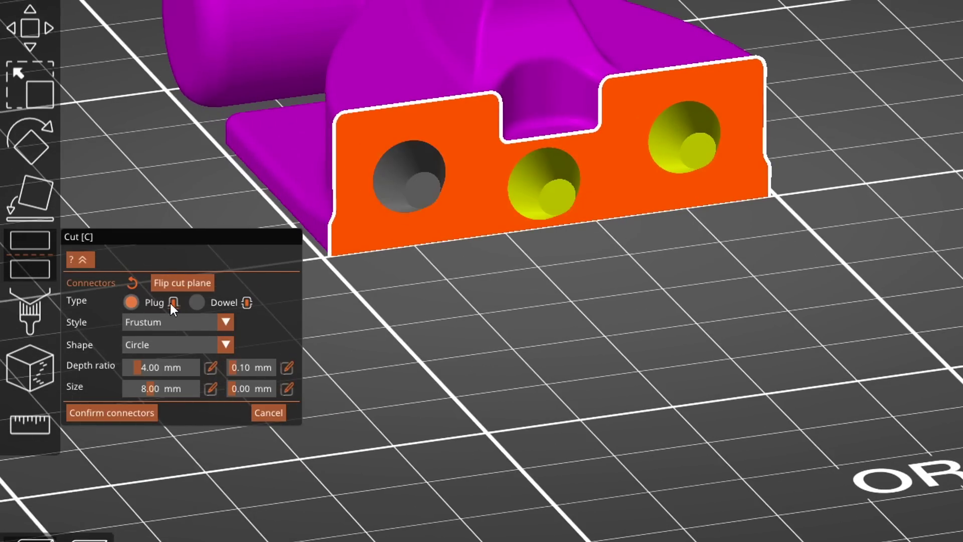
{"action": "left_click", "coordinate": [227, 321]}
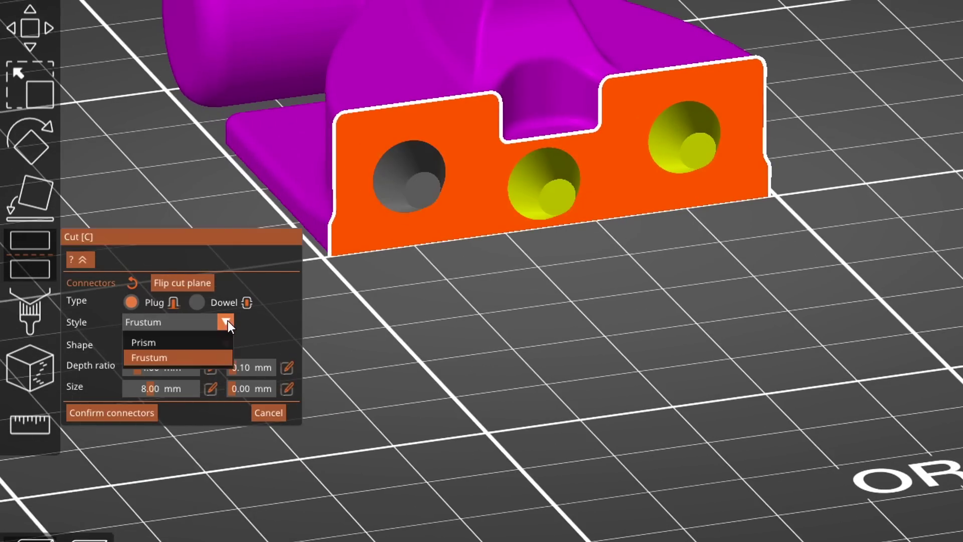
{"action": "left_click", "coordinate": [228, 320]}
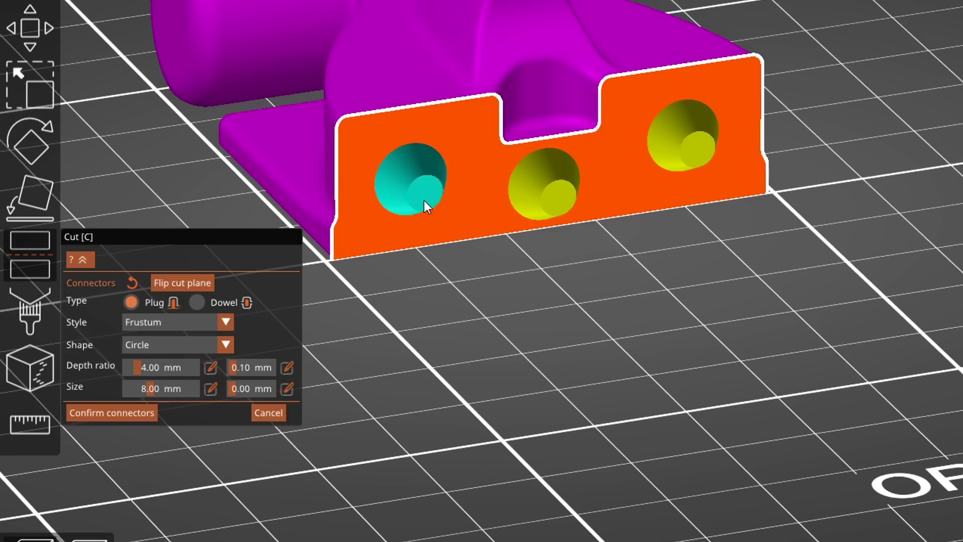